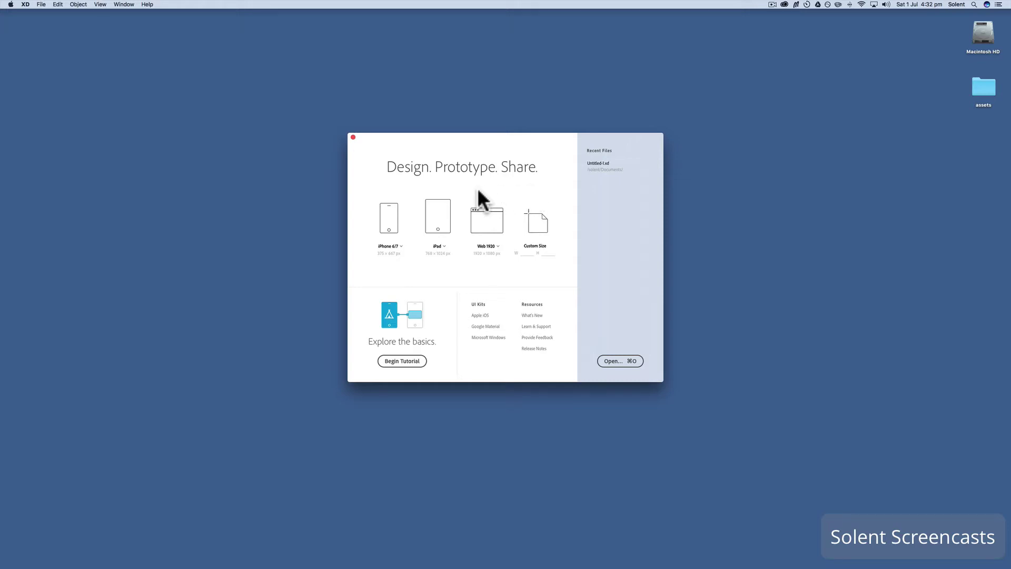
# - Create a new document with an iPhone 6/7 artboard and expand its window to full screen
pyautogui.click(392, 214)
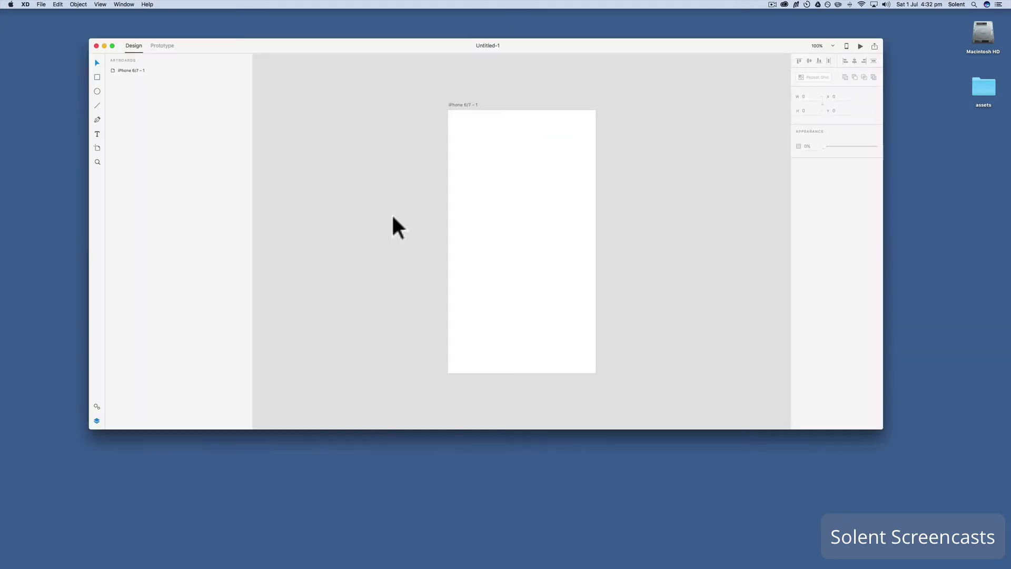
pyautogui.click(112, 45)
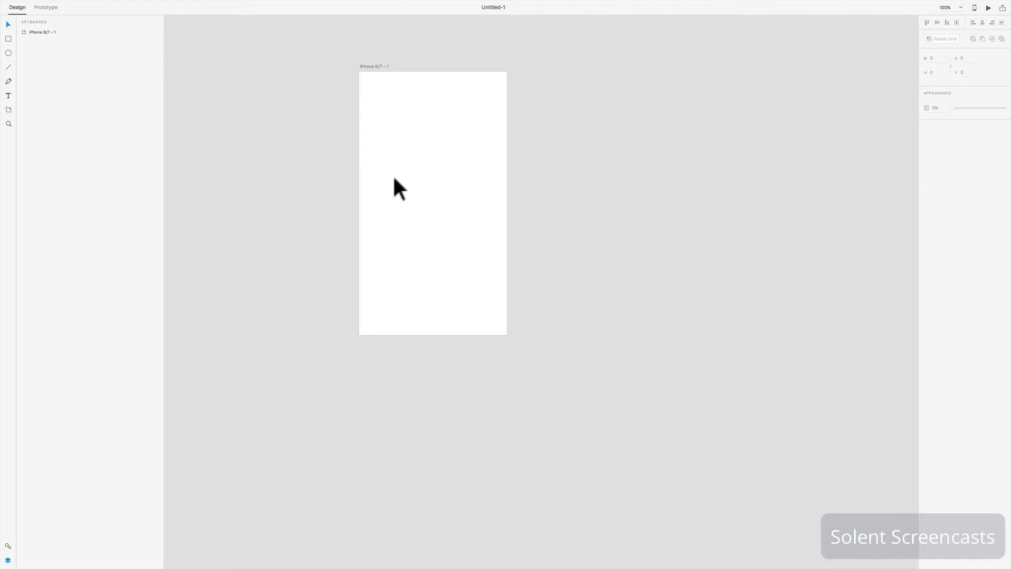
# - Rename the iPhone artboard as "one"
pyautogui.press('super+equal')
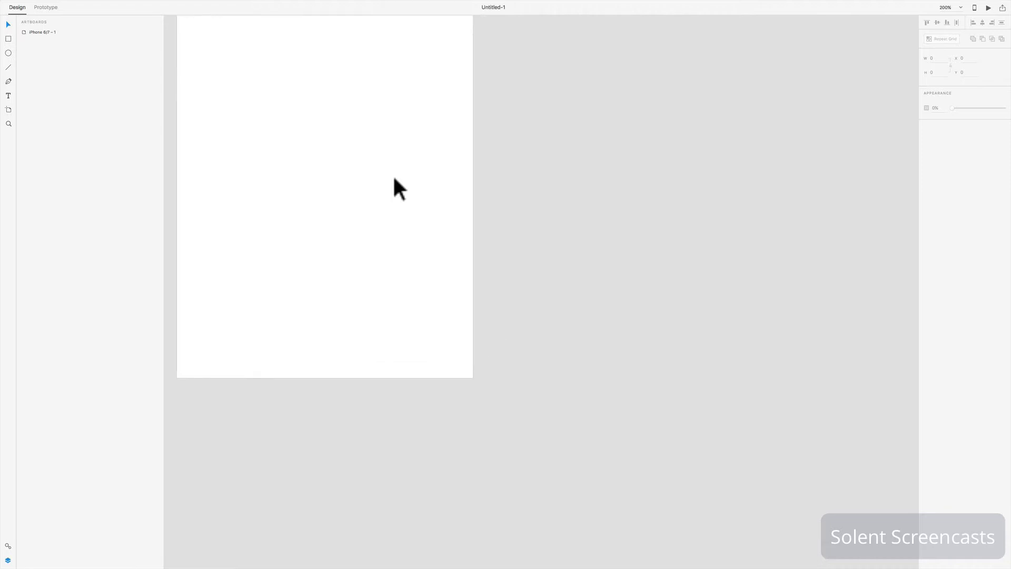
pyautogui.press('super+minus')
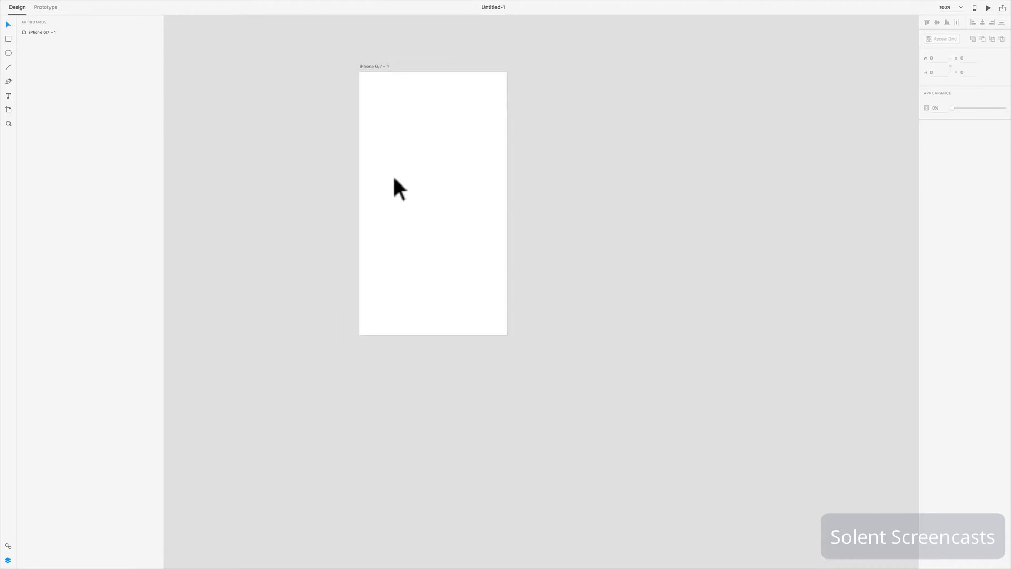
pyautogui.scroll(5, 412, 143)
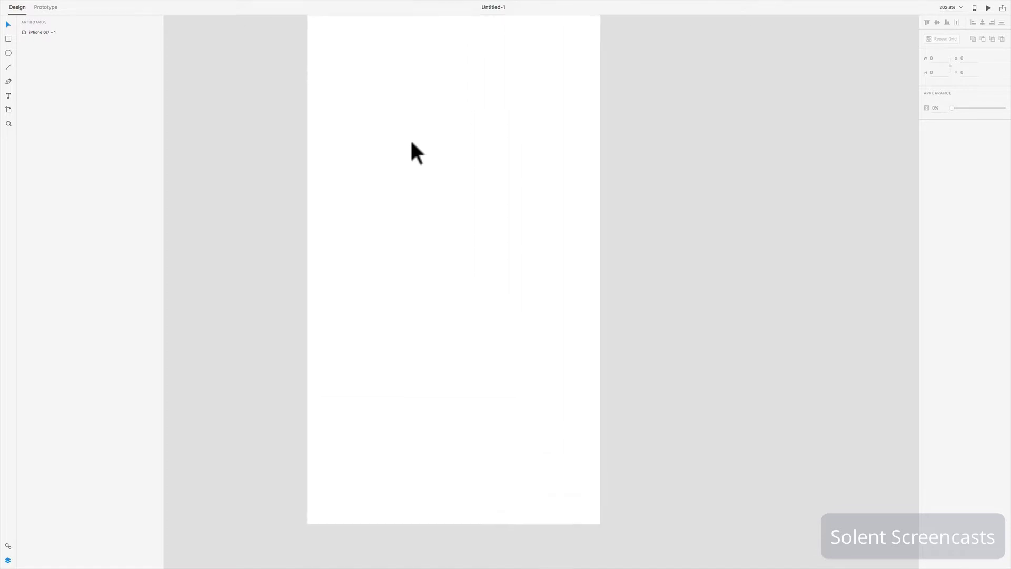
pyautogui.scroll(2, 416, 153)
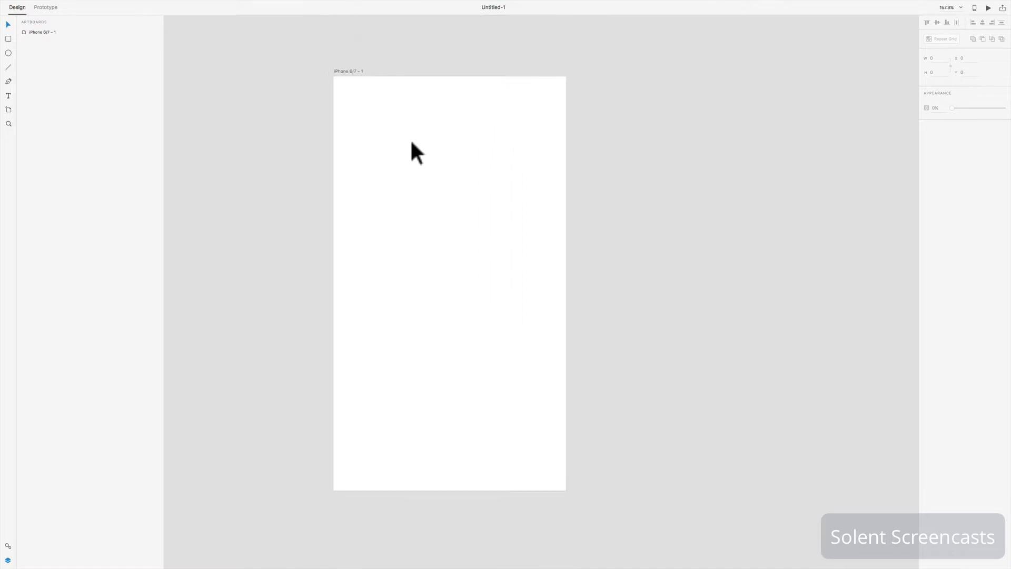
pyautogui.scroll(3, 412, 142)
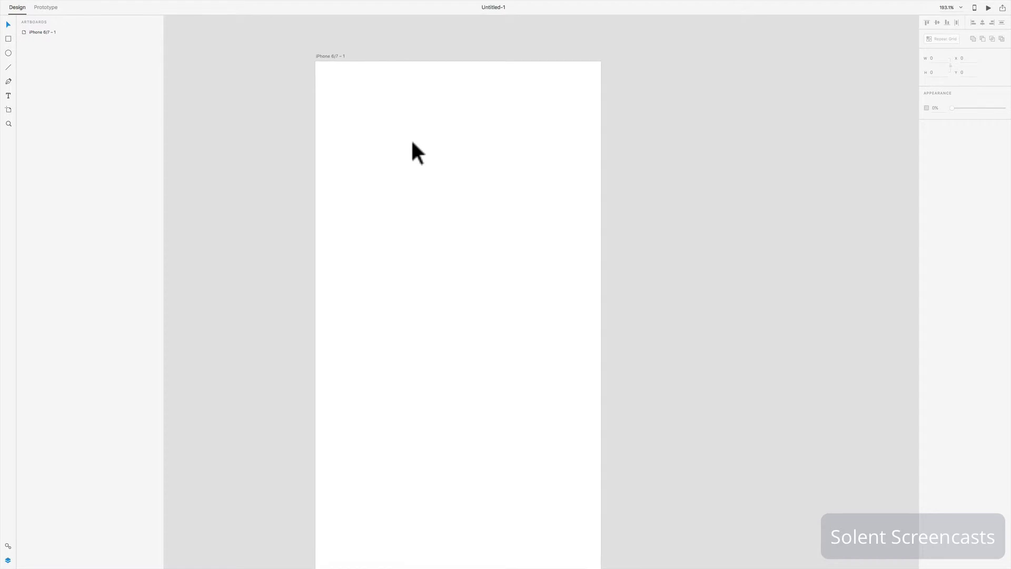
pyautogui.scroll(-2, 412, 137)
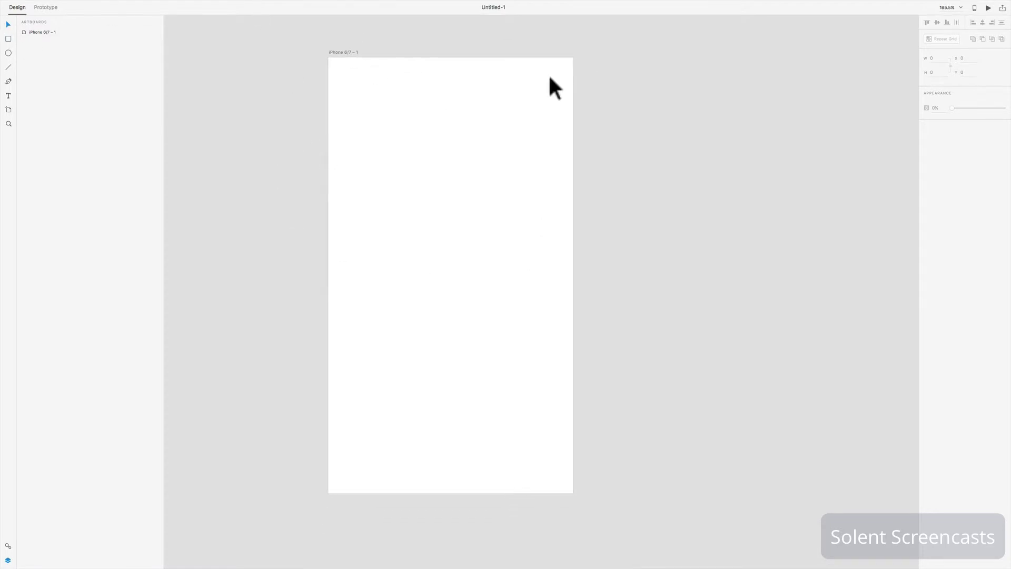
pyautogui.click(348, 52)
pyautogui.click(349, 51)
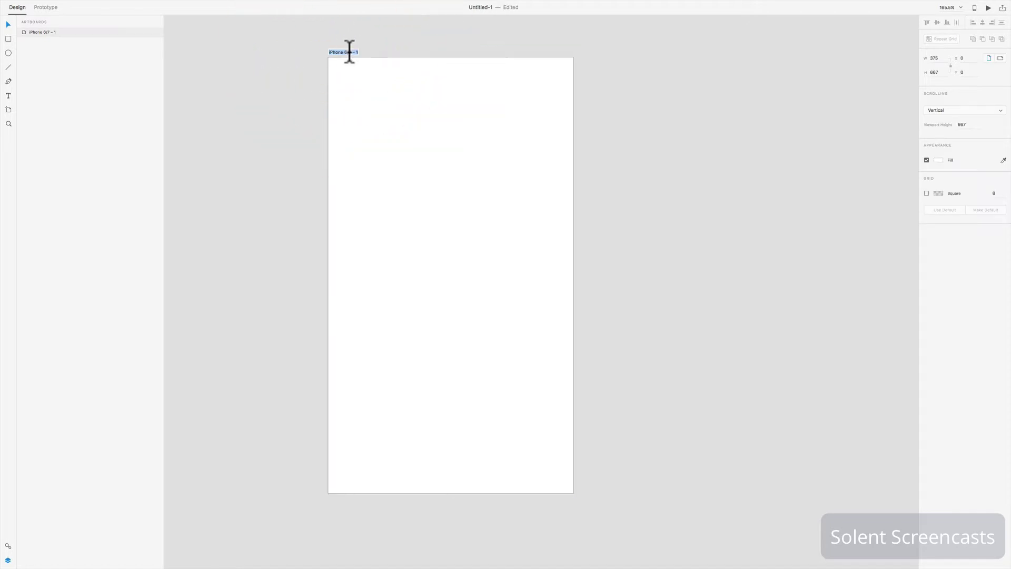
pyautogui.write('d')
pyautogui.press('Return')
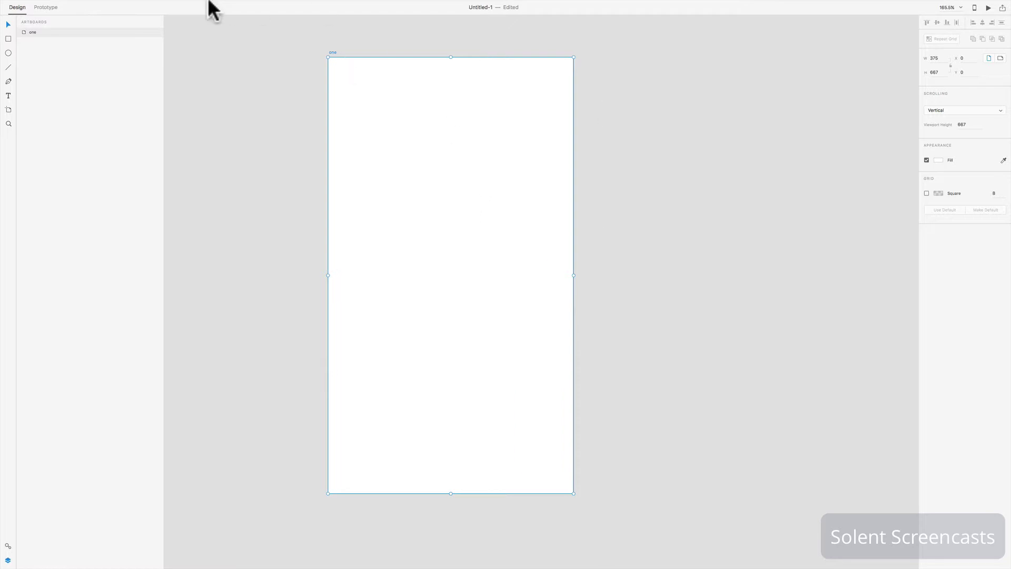
# - Turn on the square grid for the artboard and set the grid size to 30
pyautogui.click(100, 4)
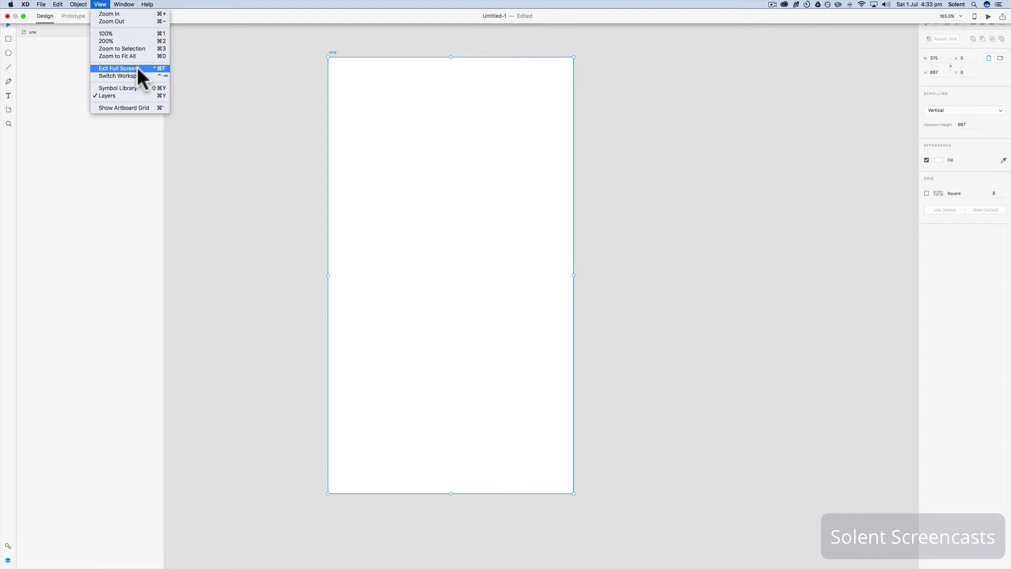
pyautogui.click(461, 128)
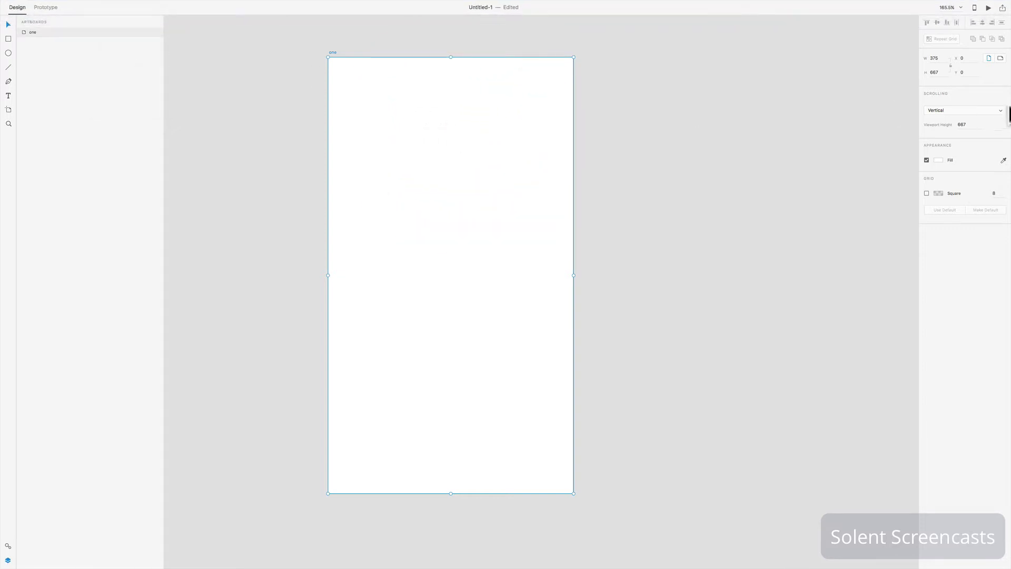
pyautogui.click(927, 194)
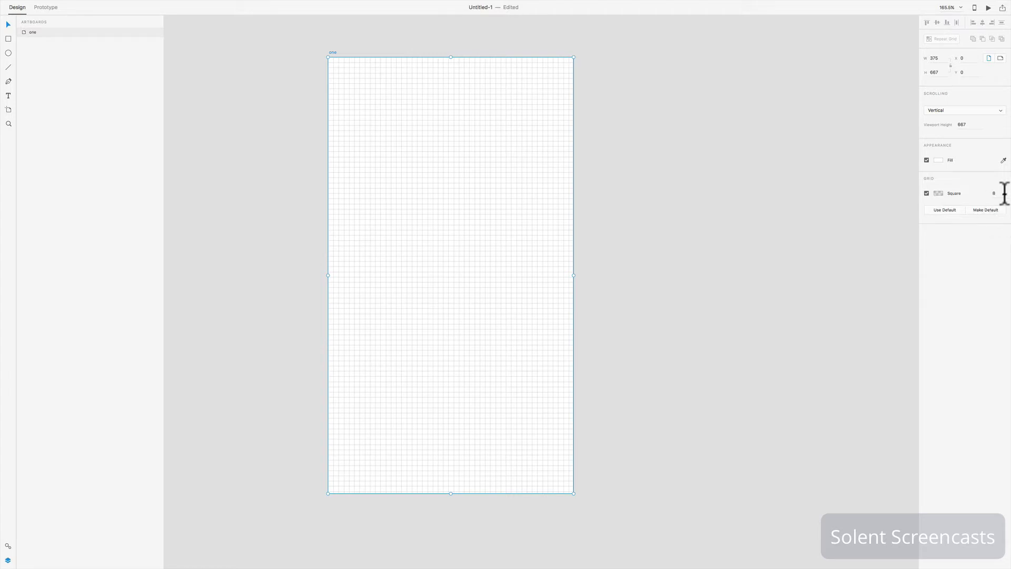
pyautogui.click(974, 192)
pyautogui.write('30')
pyautogui.press('Return')
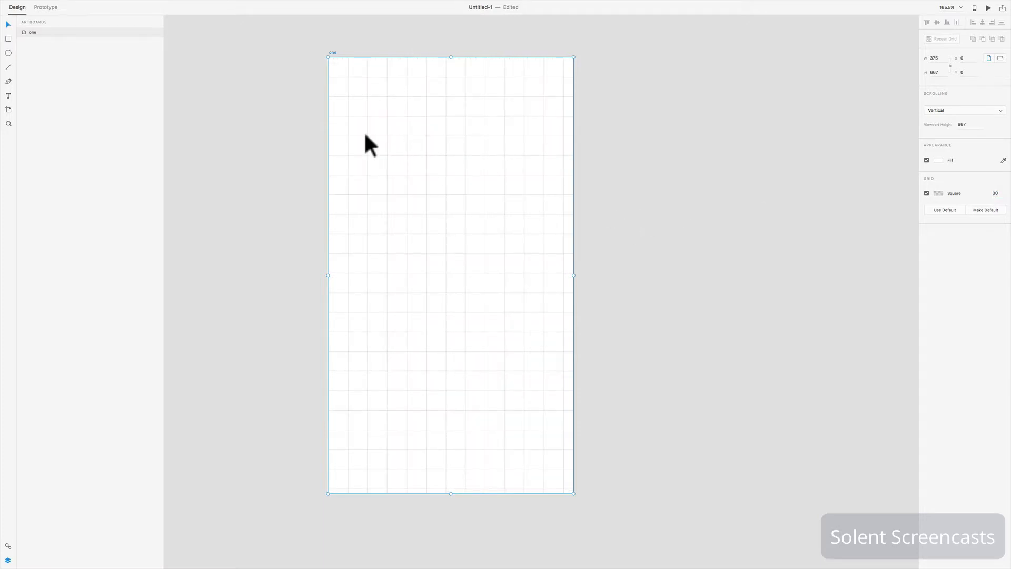
# - Resize the artboard to 360 wide and 660 high so its edges align with the grid
pyautogui.scroll(2, 365, 135)
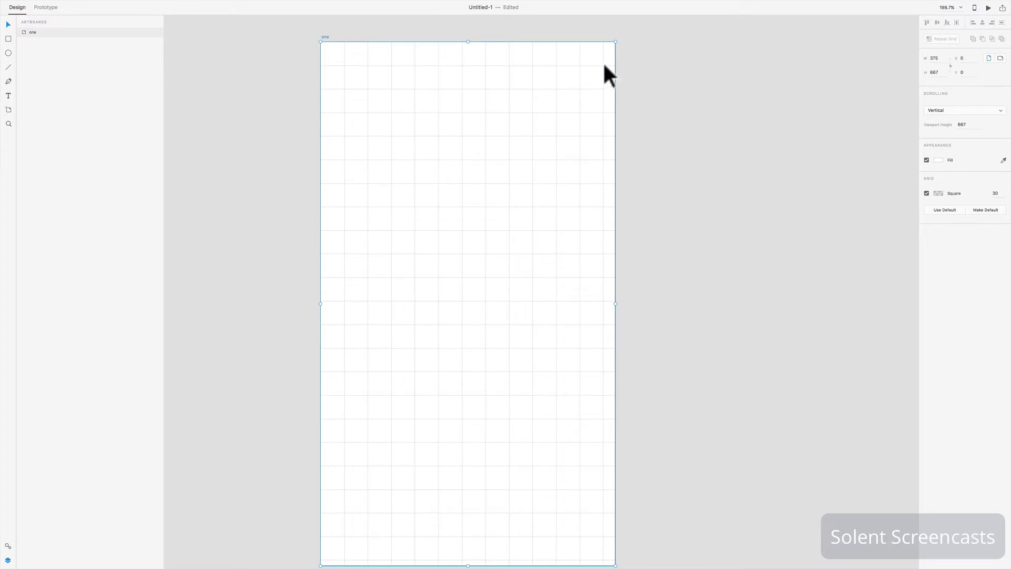
pyautogui.scroll(-3, 586, 150)
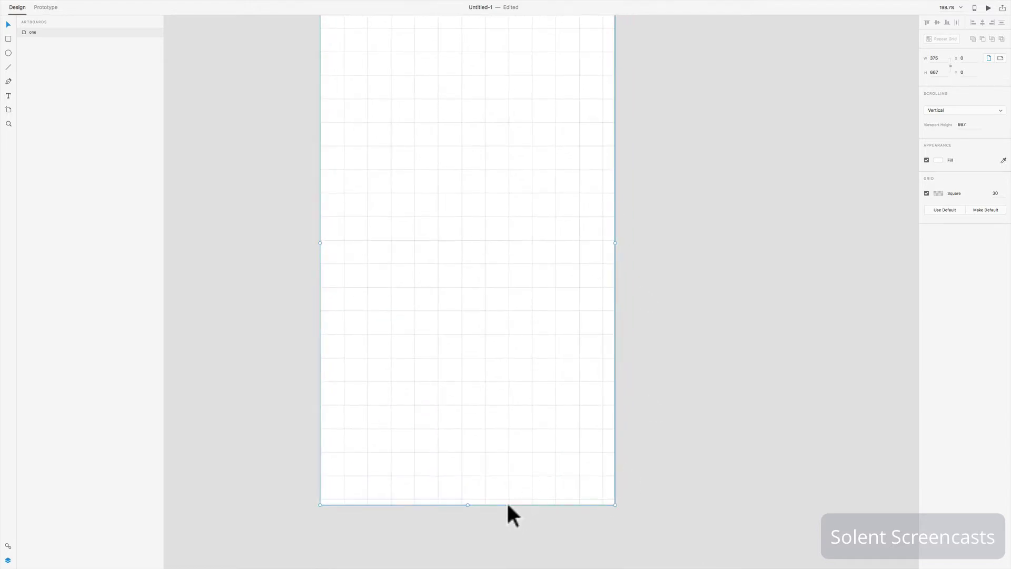
pyautogui.scroll(2, 506, 500)
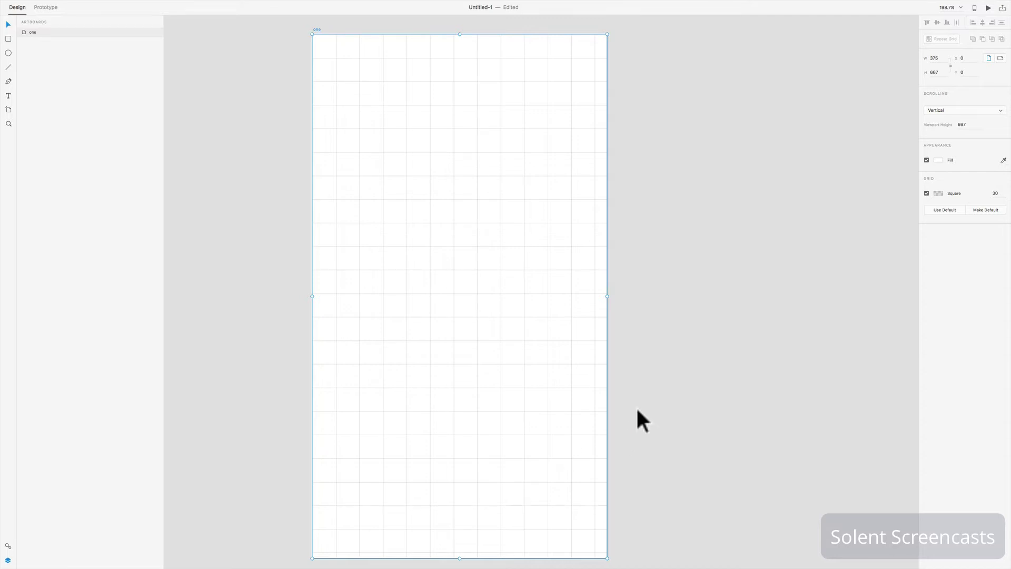
pyautogui.click(615, 256)
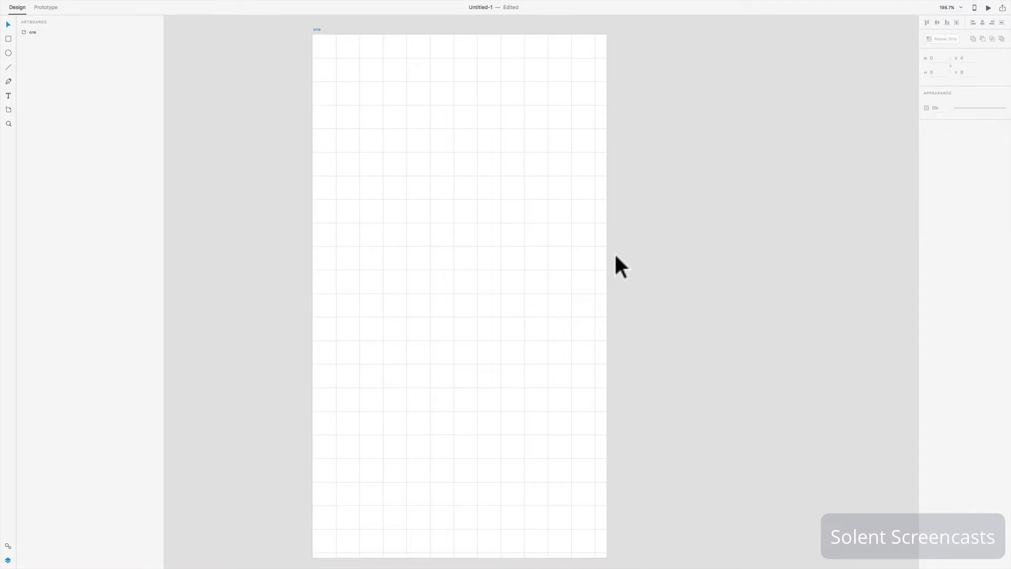
pyautogui.click(551, 296)
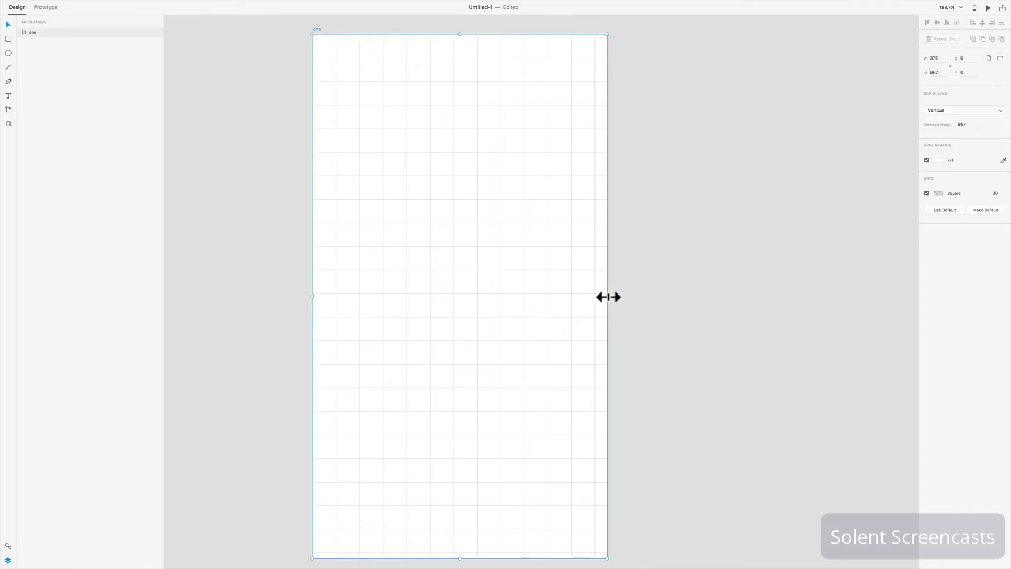
pyautogui.moveTo(608, 297); pyautogui.dragTo(595, 297)
pyautogui.scroll(-5, 595, 296)
pyautogui.scroll(1, 595, 296)
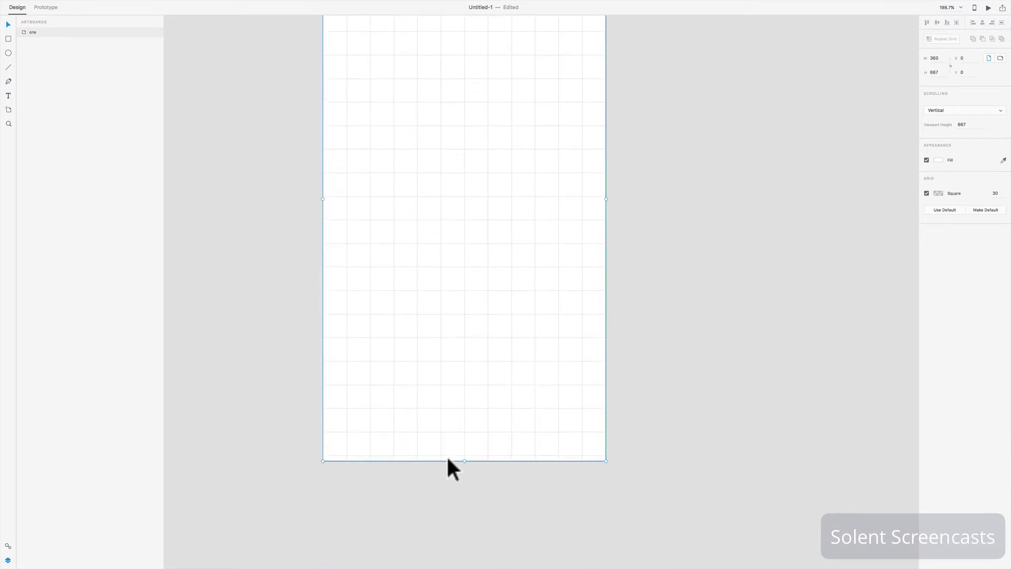
pyautogui.click(465, 460)
pyautogui.moveTo(463, 459); pyautogui.dragTo(464, 455)
pyautogui.scroll(4, 519, 311)
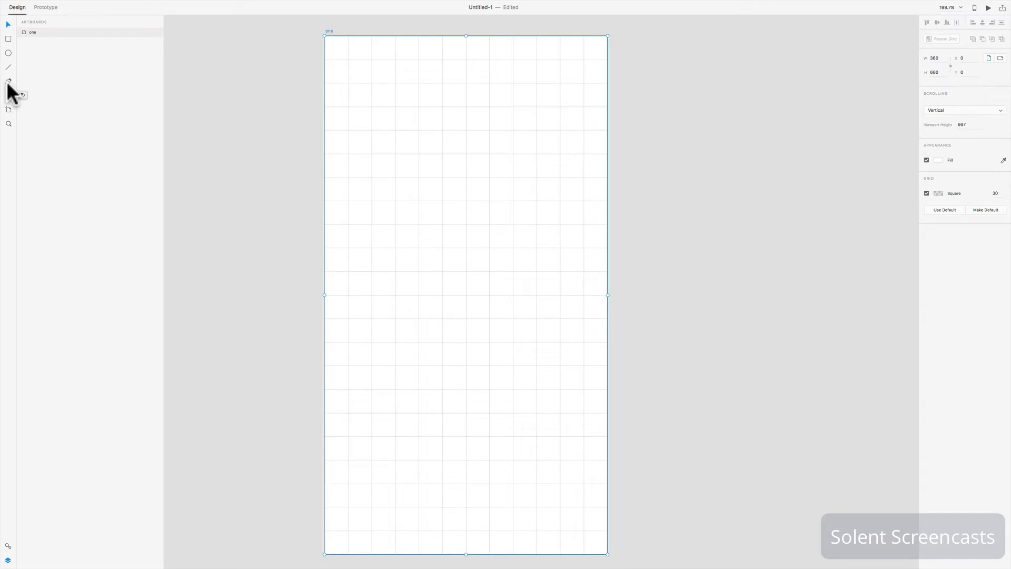
# - Draw a 180 × 180 square outward from the artboard's centre and fill it with red
pyautogui.click(9, 38)
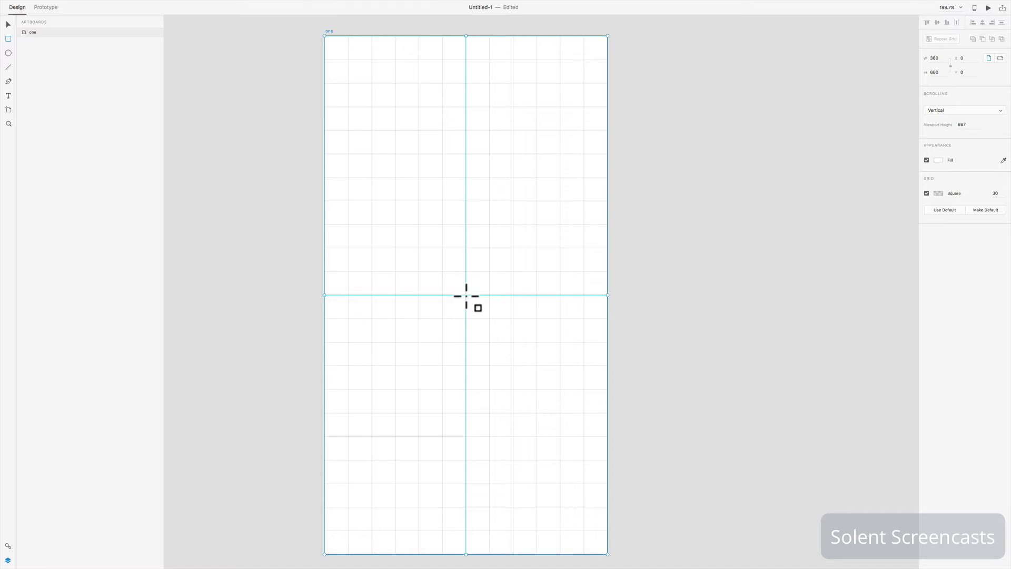
pyautogui.moveTo(466, 295); pyautogui.dragTo(543, 224)
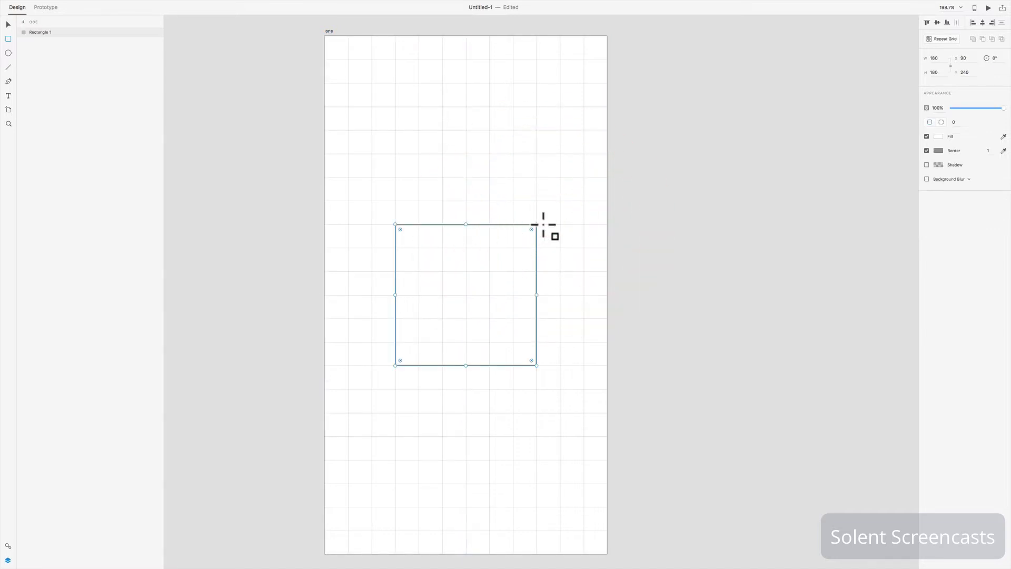
pyautogui.click(937, 136)
pyautogui.click(902, 91)
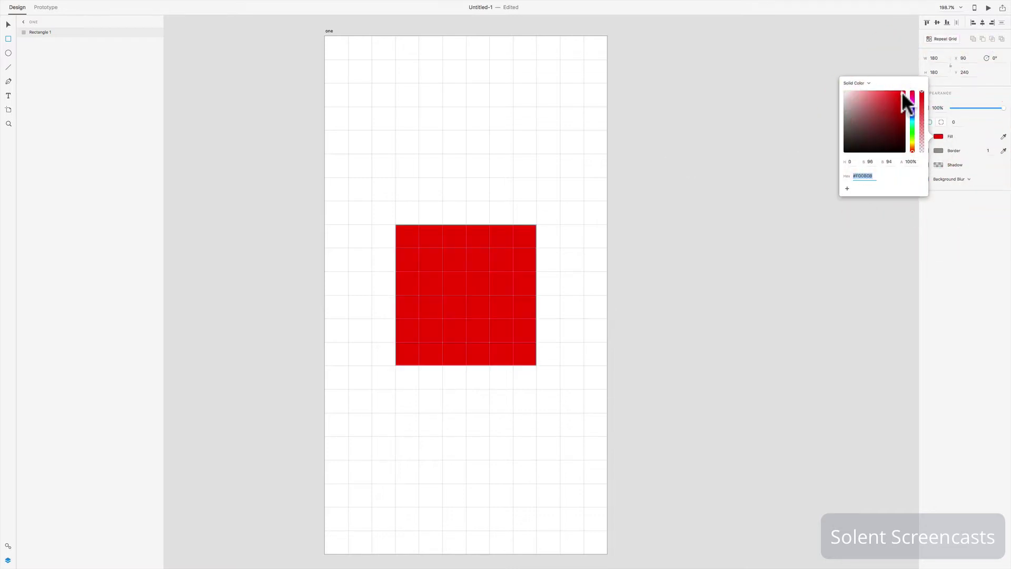
pyautogui.click(953, 201)
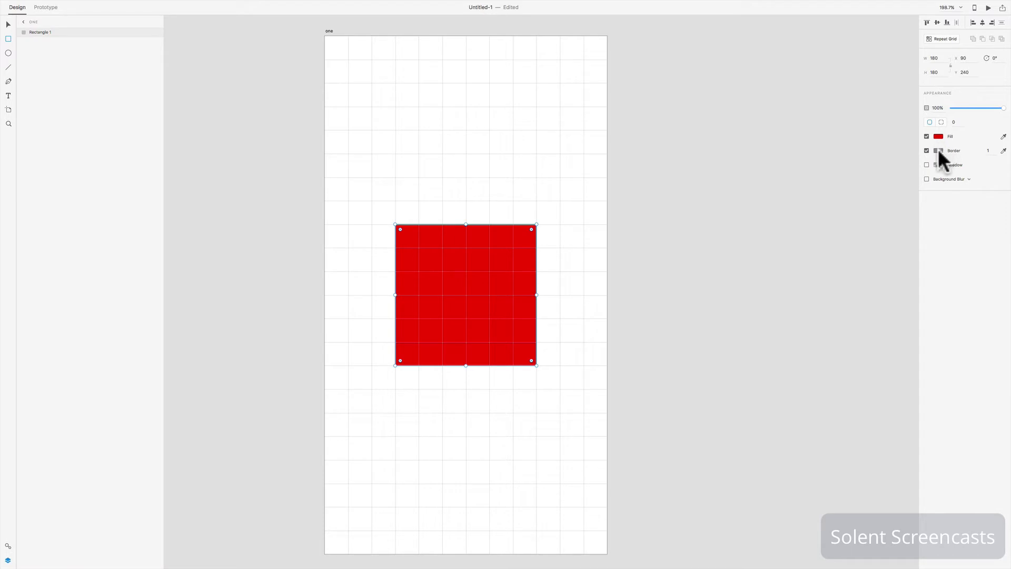
# - Shift the hue of the square's border colour to green, about 143, keeping the low saturation
pyautogui.click(938, 149)
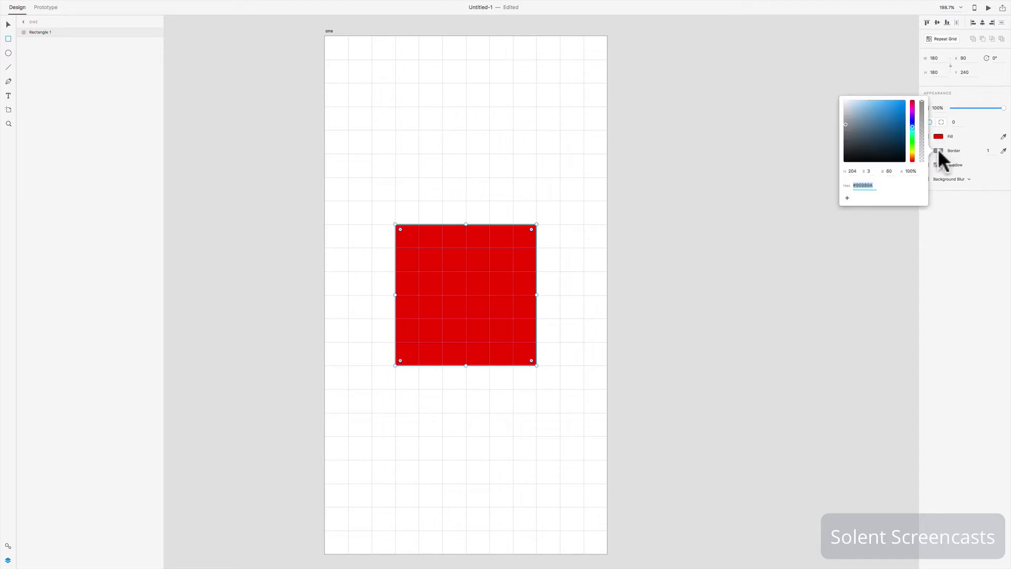
pyautogui.click(913, 138)
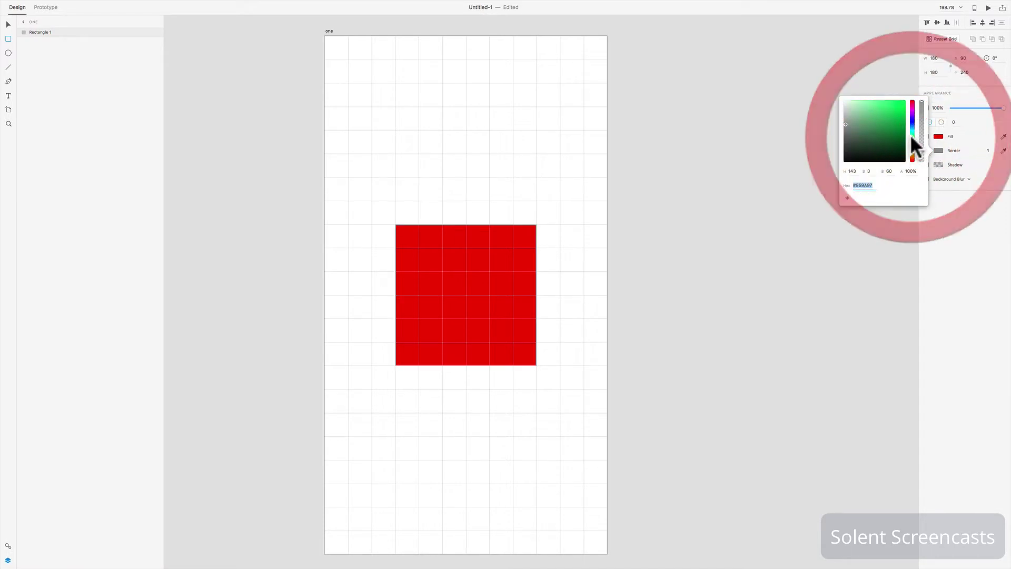
pyautogui.click(934, 221)
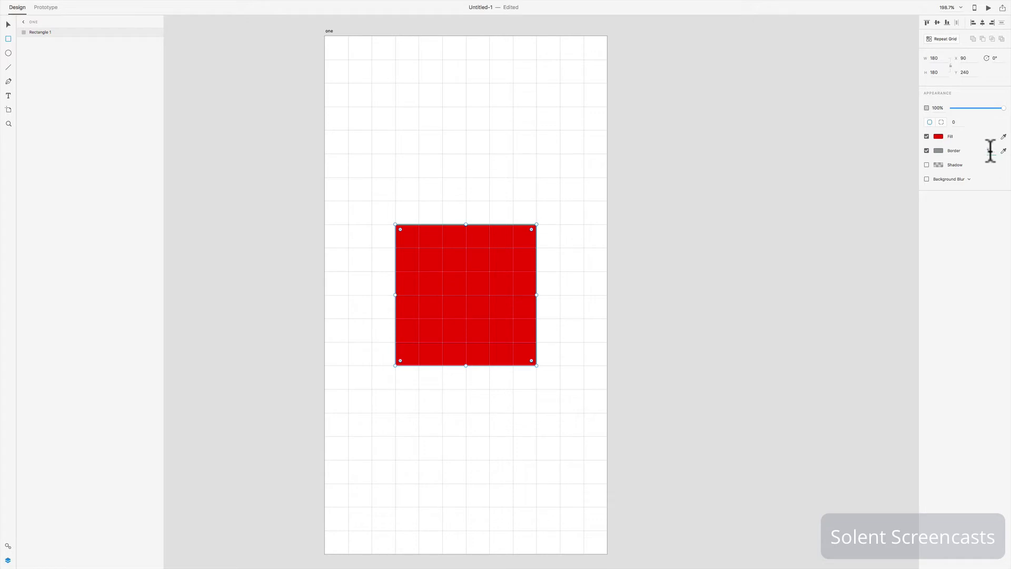
# - Increase the square's border width to 30
pyautogui.click(991, 151)
pyautogui.press('Up')
pyautogui.press('Up')
pyautogui.press('Up')
pyautogui.press('Up')
pyautogui.press('Up')
pyautogui.press('Up')
pyautogui.press('Up')
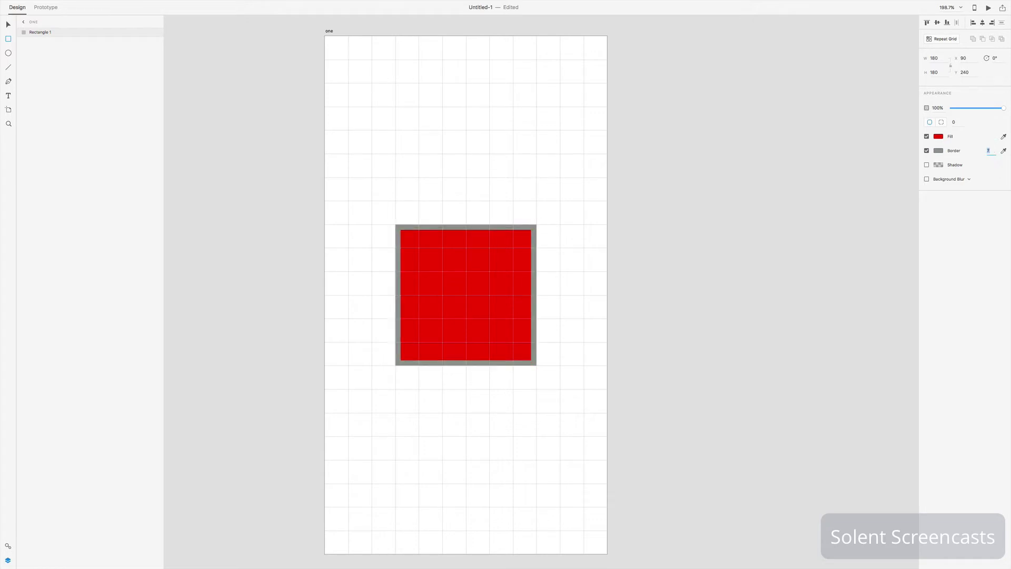
pyautogui.press('Up')
pyautogui.press('Up')
pyautogui.press('Up')
pyautogui.press('Up')
pyautogui.press('Up')
pyautogui.press('Up')
pyautogui.press('Up')
pyautogui.press('Up')
pyautogui.press('Up')
pyautogui.press('Up')
pyautogui.press('Up')
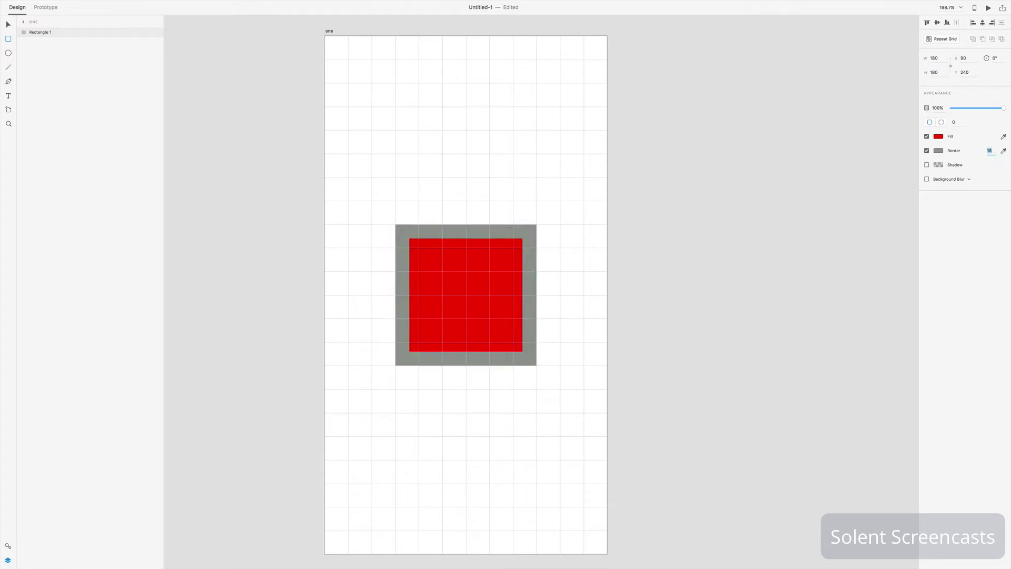
pyautogui.press('Up')
pyautogui.press('Up')
pyautogui.press('Up')
pyautogui.press('Up')
pyautogui.press('Up')
pyautogui.press('Up')
pyautogui.press('Up')
pyautogui.press('Up')
pyautogui.press('Up')
pyautogui.press('Up')
pyautogui.press('Up')
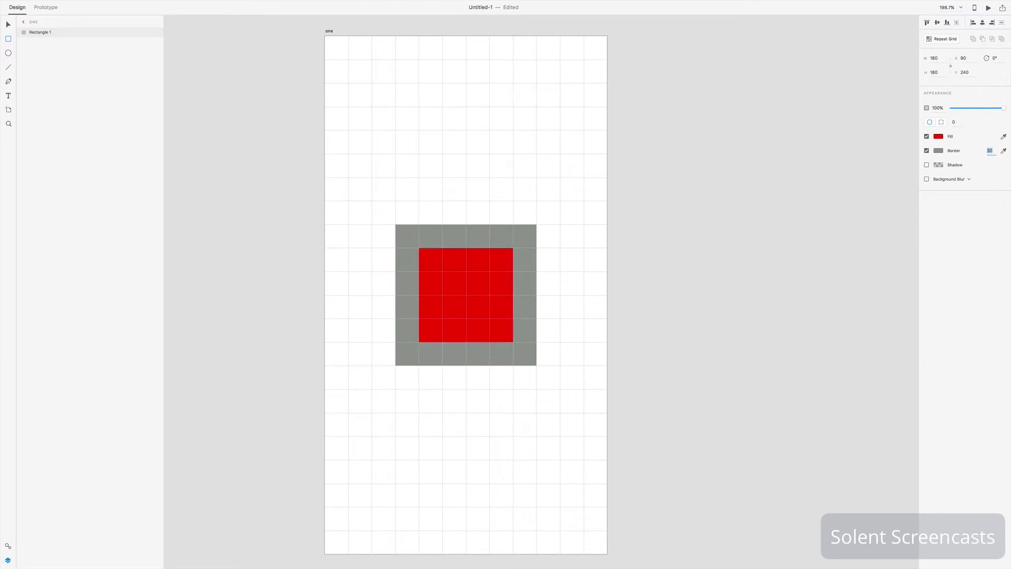
# - Make the square's border bright green and enlarge the square from its upper-left corner to 210 × 210
pyautogui.click(938, 151)
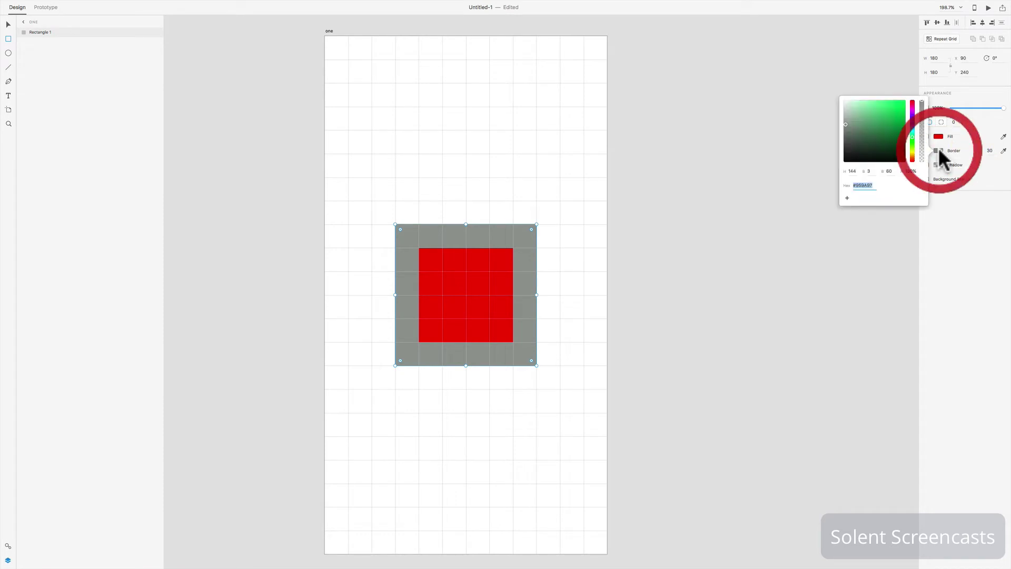
pyautogui.click(895, 100)
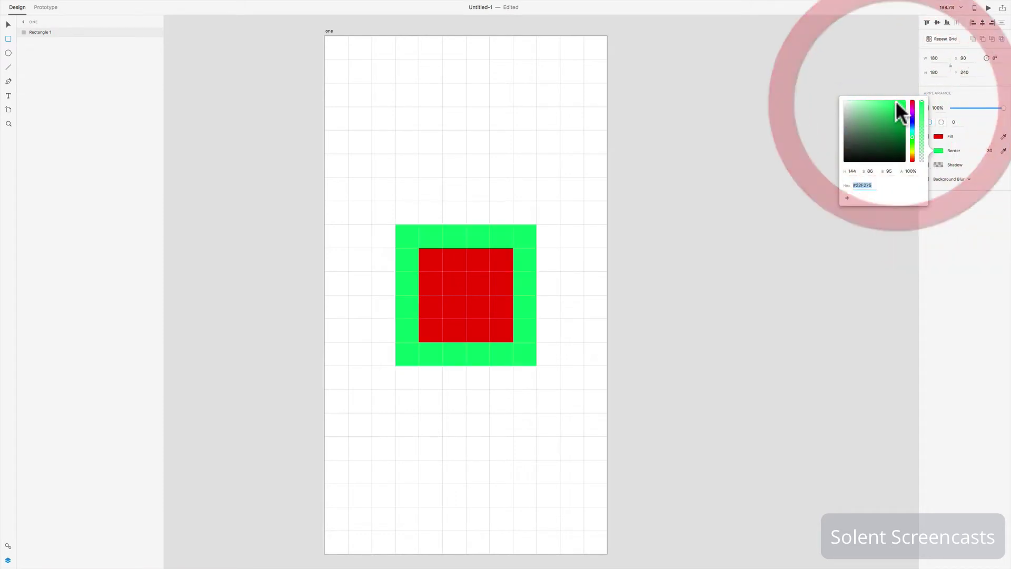
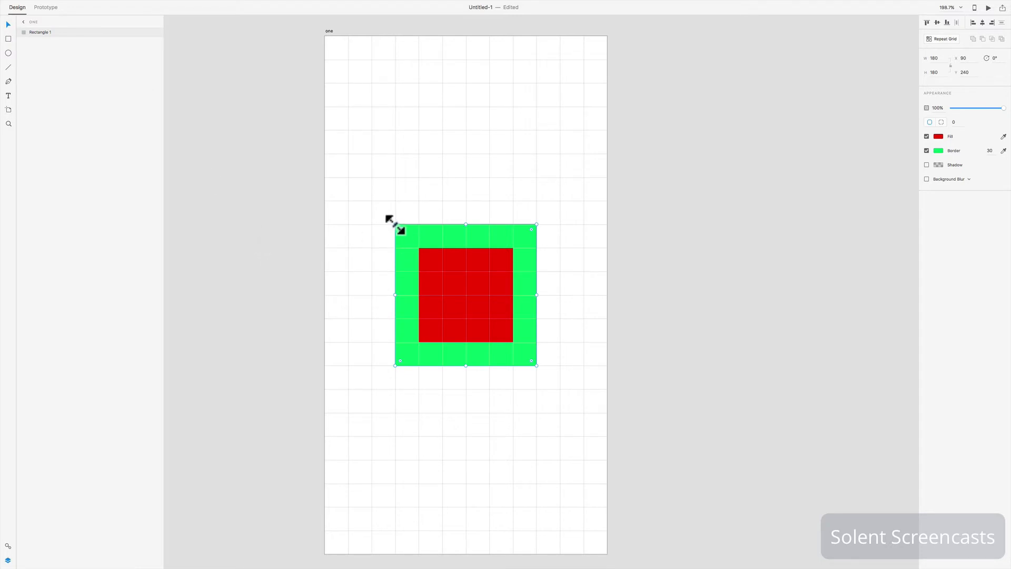
pyautogui.moveTo(396, 224); pyautogui.dragTo(373, 170)
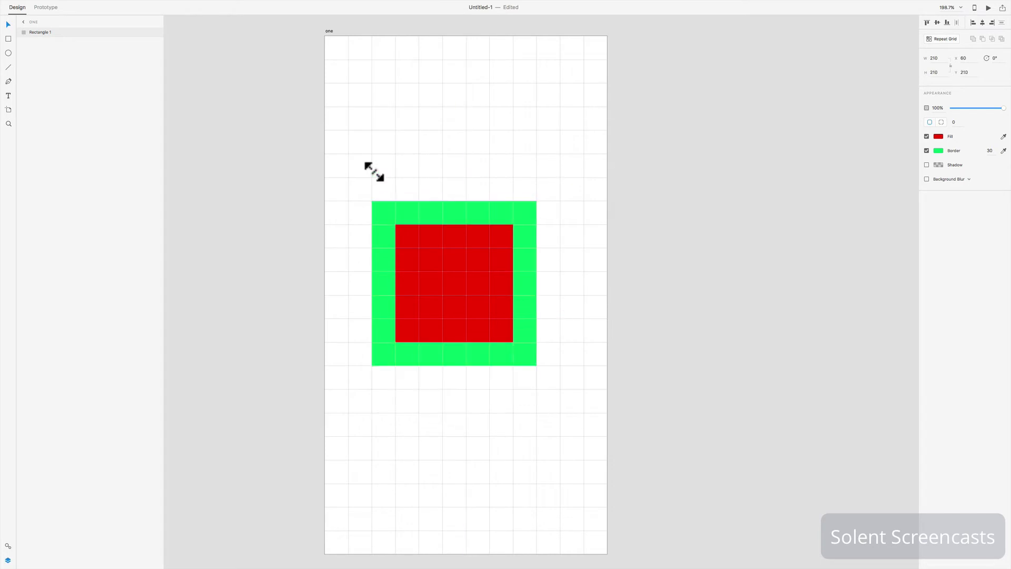
# - Enlarge the square to 230 × 230 and move it up the artboard to X 70, Y 70
pyautogui.moveTo(370, 201); pyautogui.dragTo(365, 172)
pyautogui.moveTo(460, 292); pyautogui.dragTo(481, 195)
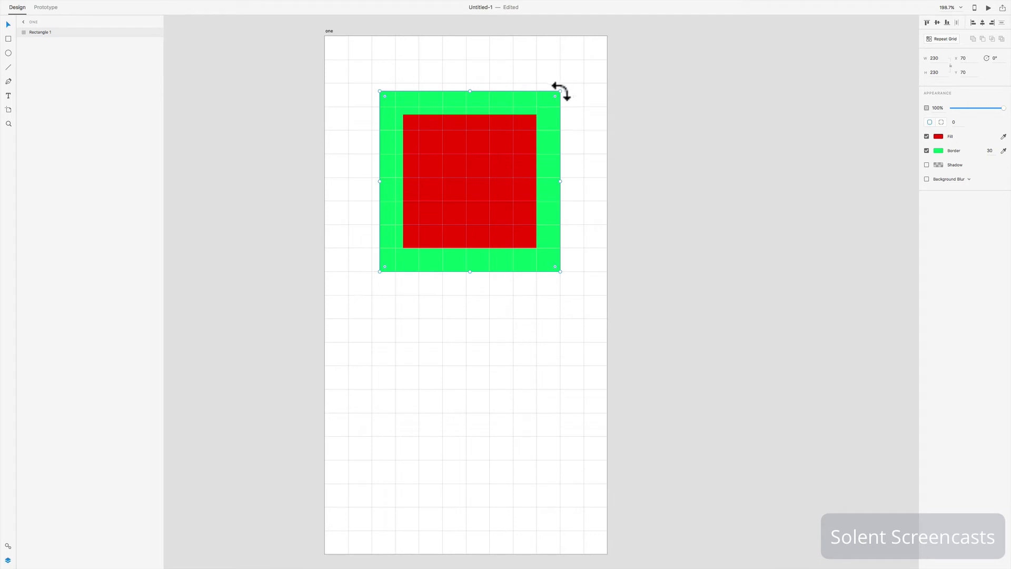
# - Rotate the square slightly anticlockwise by hand, and set its rotation to exactly 45°
pyautogui.moveTo(561, 91); pyautogui.dragTo(514, 41)
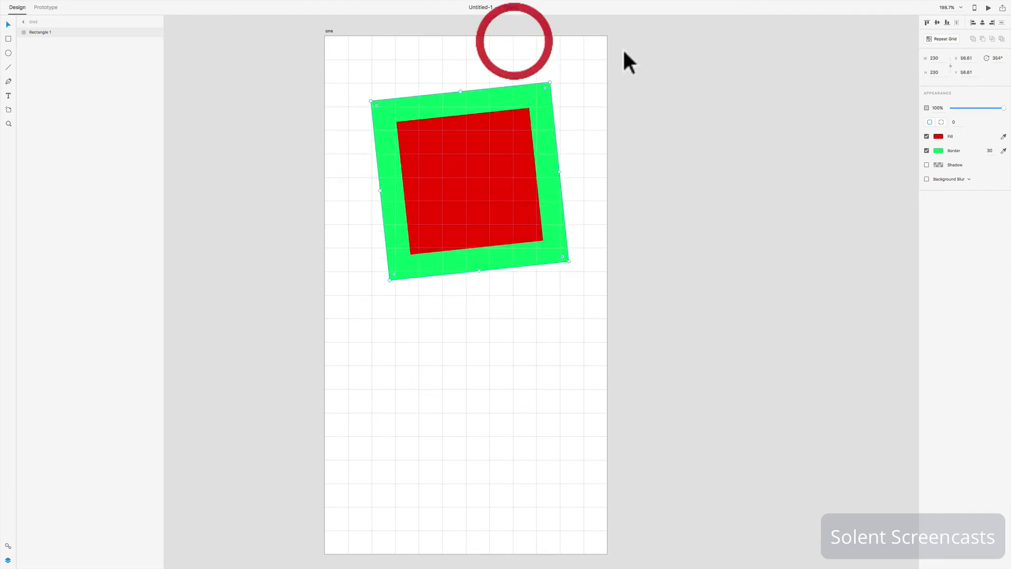
pyautogui.click(980, 56)
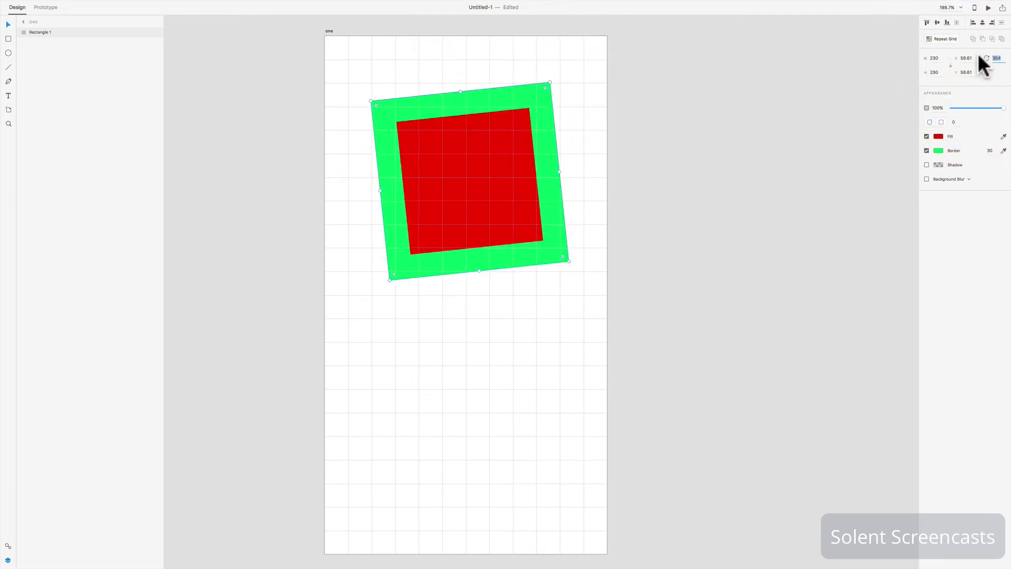
pyautogui.press('Return')
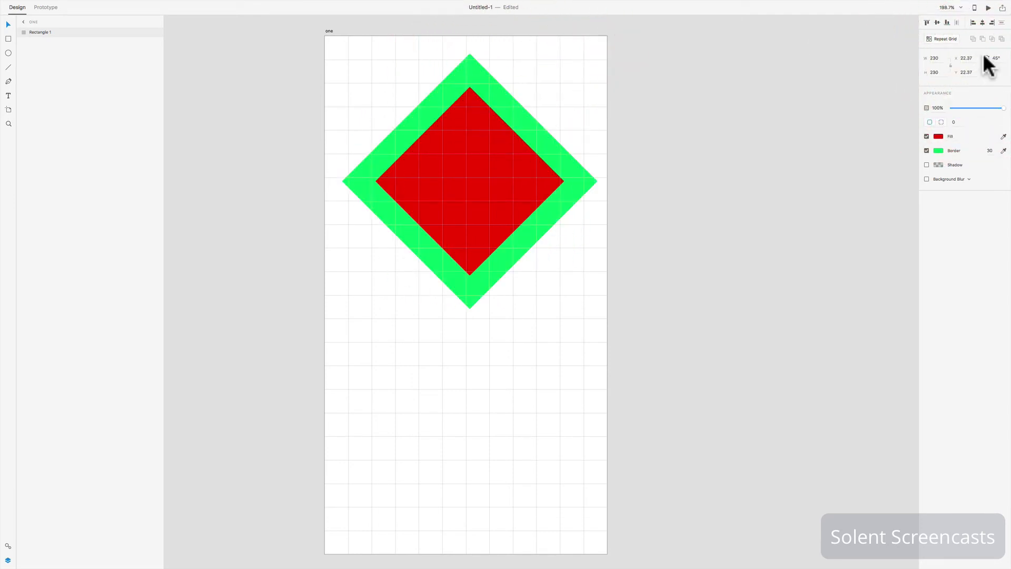
# - Set the rotated square's width to 200 and enter 200 for its height
pyautogui.click(935, 58)
pyautogui.click(894, 56)
pyautogui.write('200')
pyautogui.press('Return')
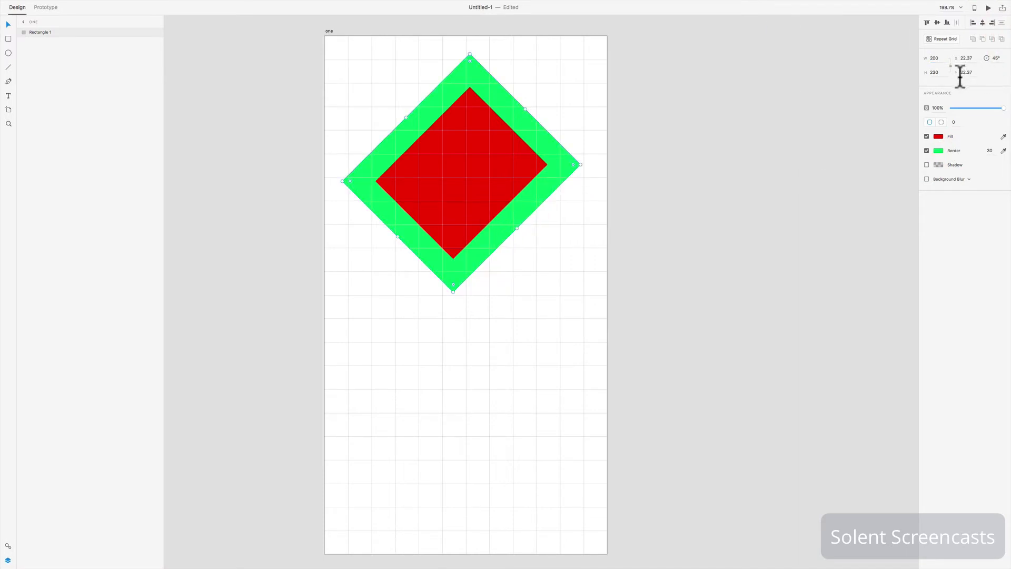
pyautogui.click(950, 64)
pyautogui.click(941, 72)
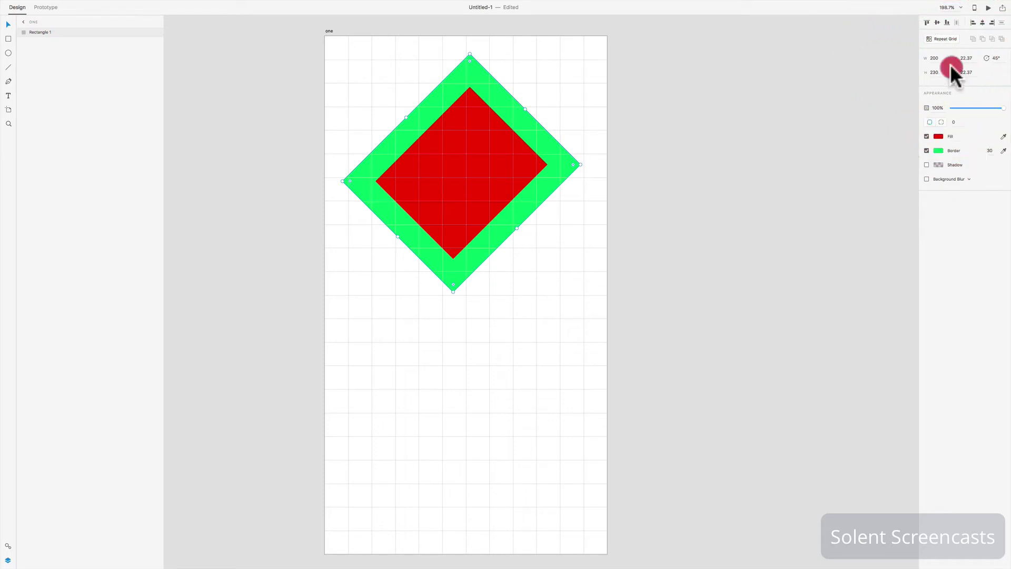
pyautogui.write('200')
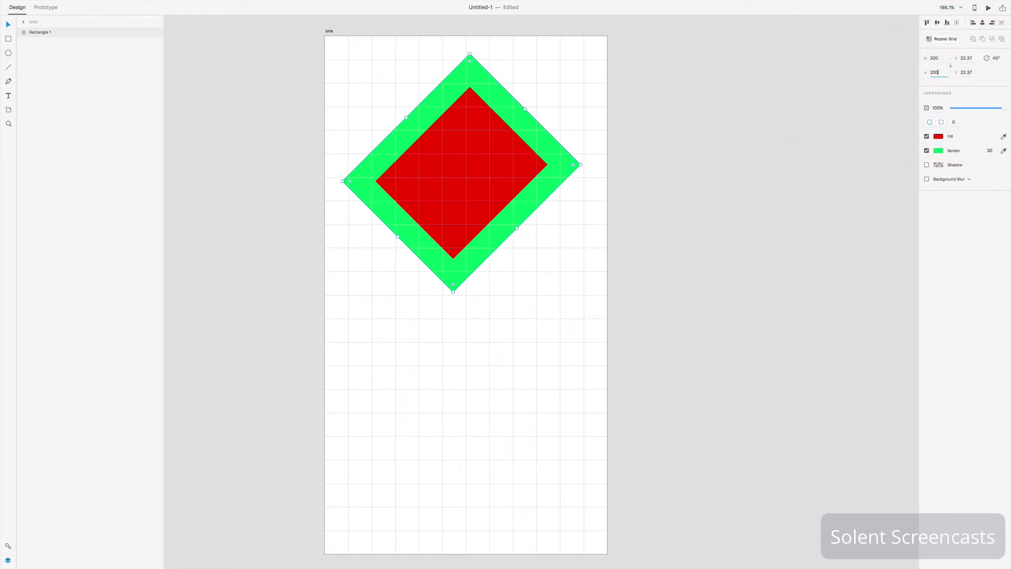
# - Lock the shape's aspect ratio and set its width to 400 so the height scales along
pyautogui.click(950, 63)
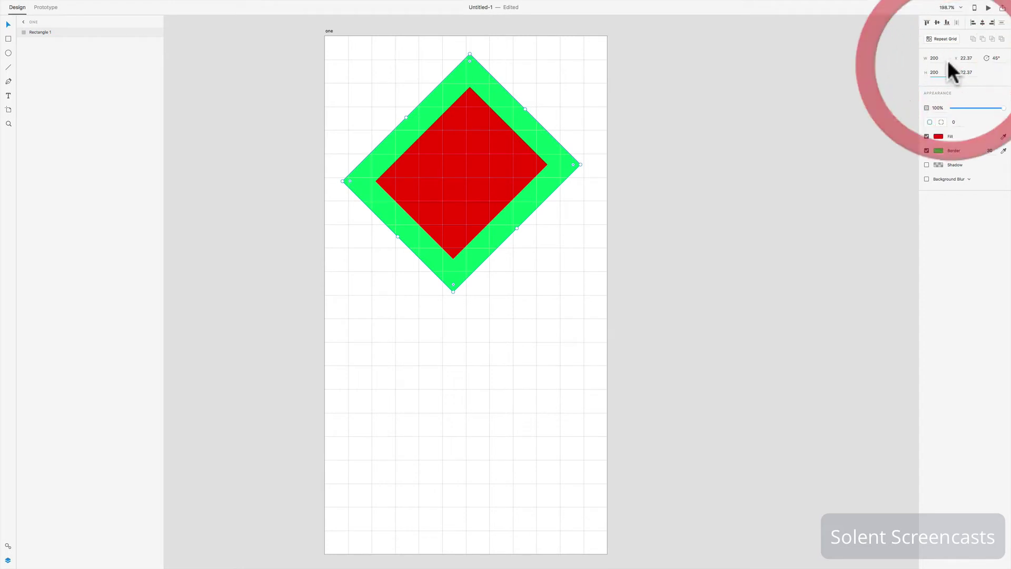
pyautogui.click(947, 58)
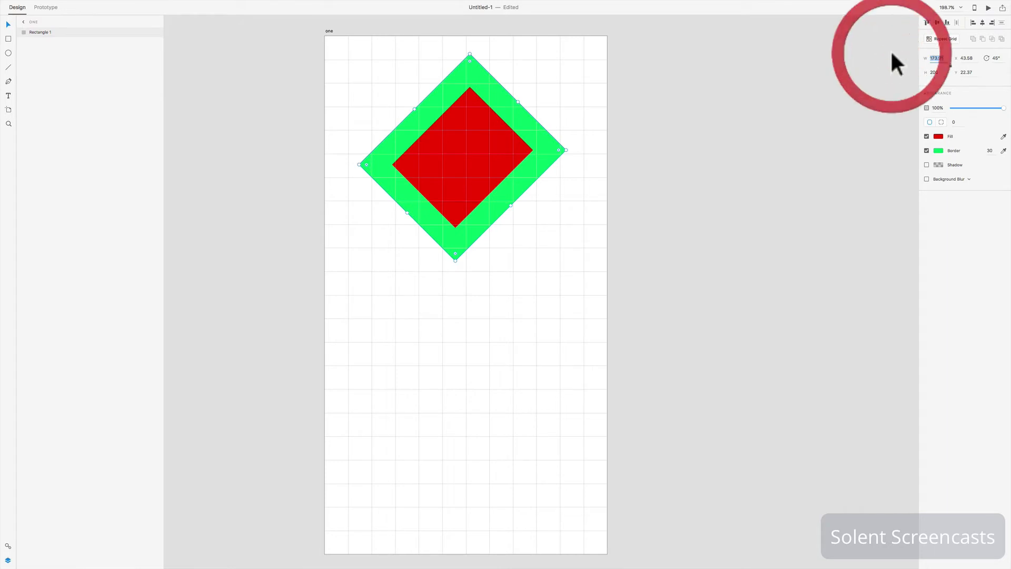
pyautogui.write('4')
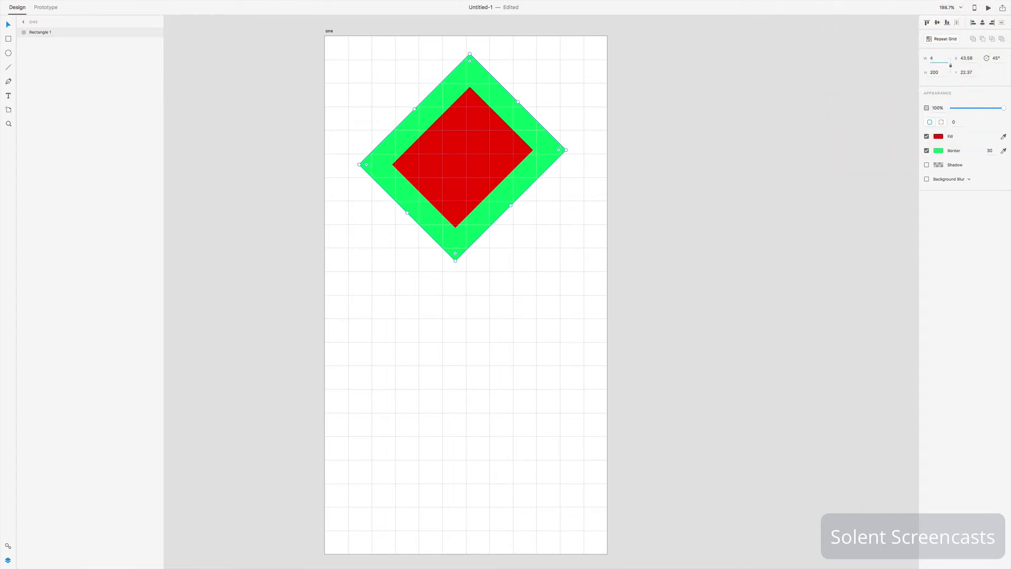
pyautogui.write('00')
pyautogui.press('Return')
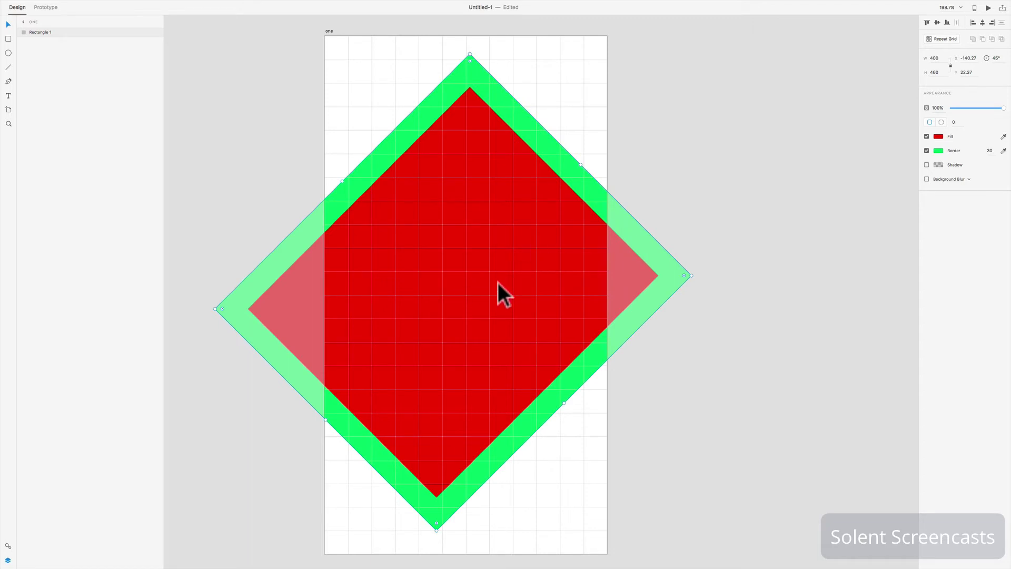
# - Delete the rotated shape and draw a 300 × 300 circle outward from a centre point on the artboard's vertical midline
pyautogui.press('Delete')
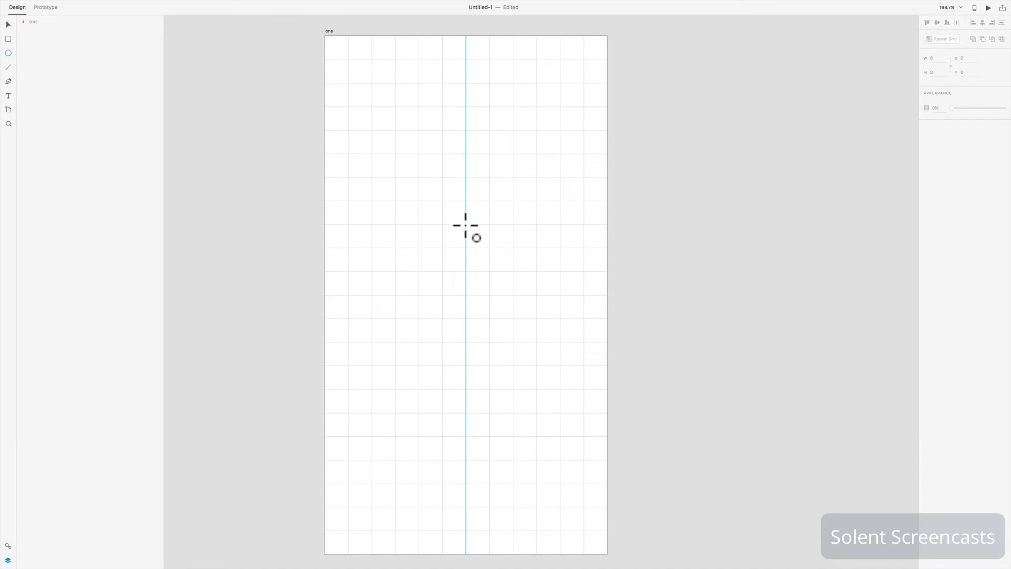
pyautogui.moveTo(466, 226); pyautogui.dragTo(588, 108)
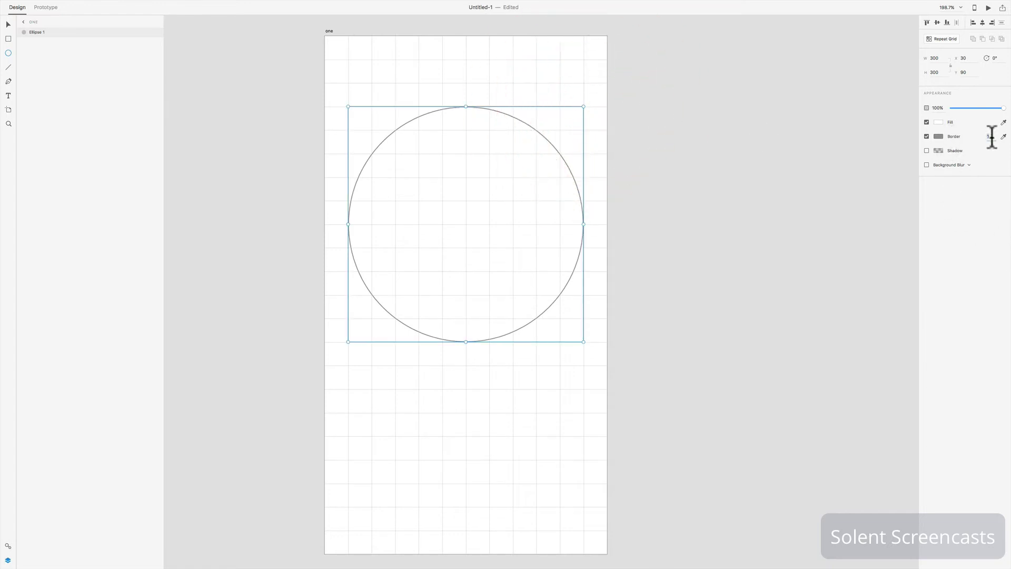
# - Increase the circle's border width to 15
pyautogui.press('Up')
pyautogui.press('Up')
pyautogui.press('Up')
pyautogui.press('Up')
pyautogui.press('Up')
pyautogui.press('Up')
pyautogui.press('Up')
pyautogui.press('Up')
pyautogui.press('Up')
pyautogui.press('Up')
pyautogui.press('Up')
pyautogui.press('Up')
pyautogui.press('Up')
pyautogui.press('Up')
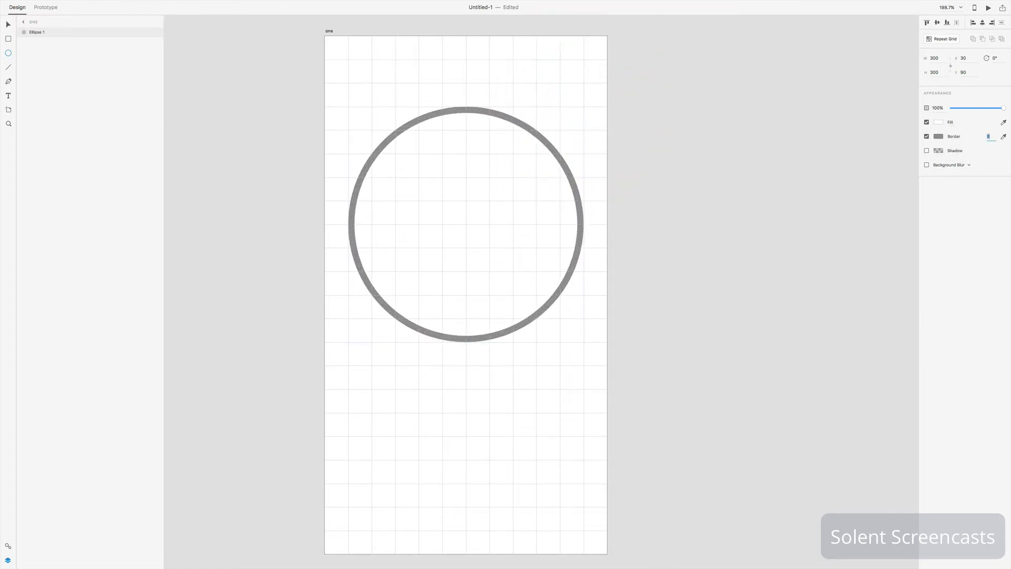
# - Fill the circle with a bright yellow-green, hue 67, saturation 94, brightness 98
pyautogui.click(940, 122)
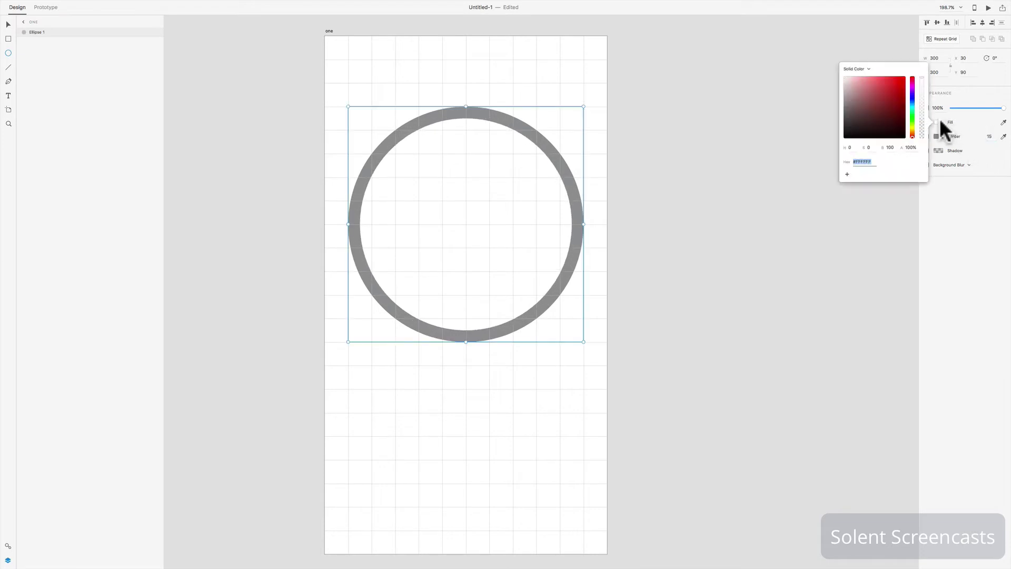
pyautogui.click(912, 126)
pyautogui.click(900, 74)
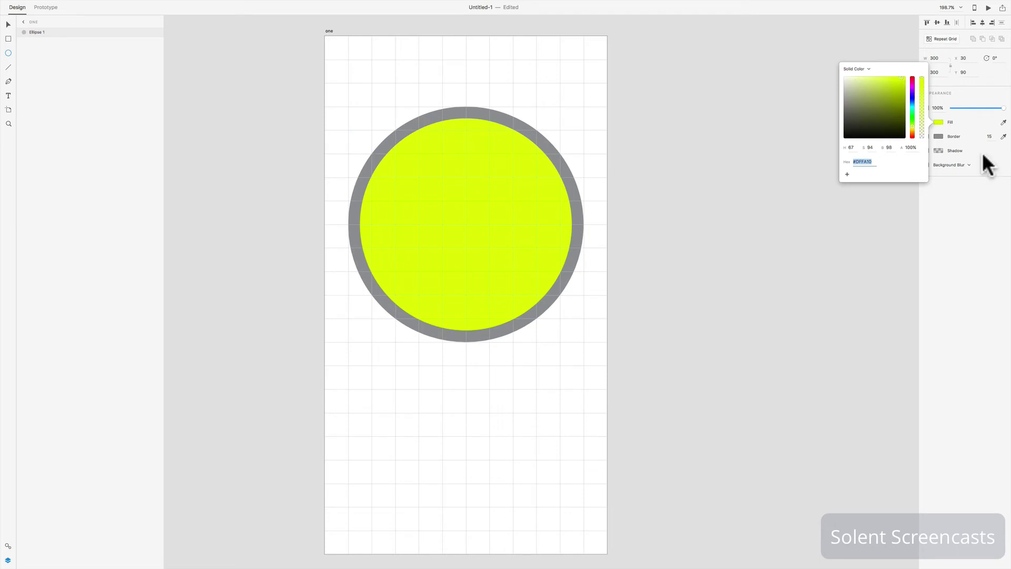
pyautogui.click(957, 223)
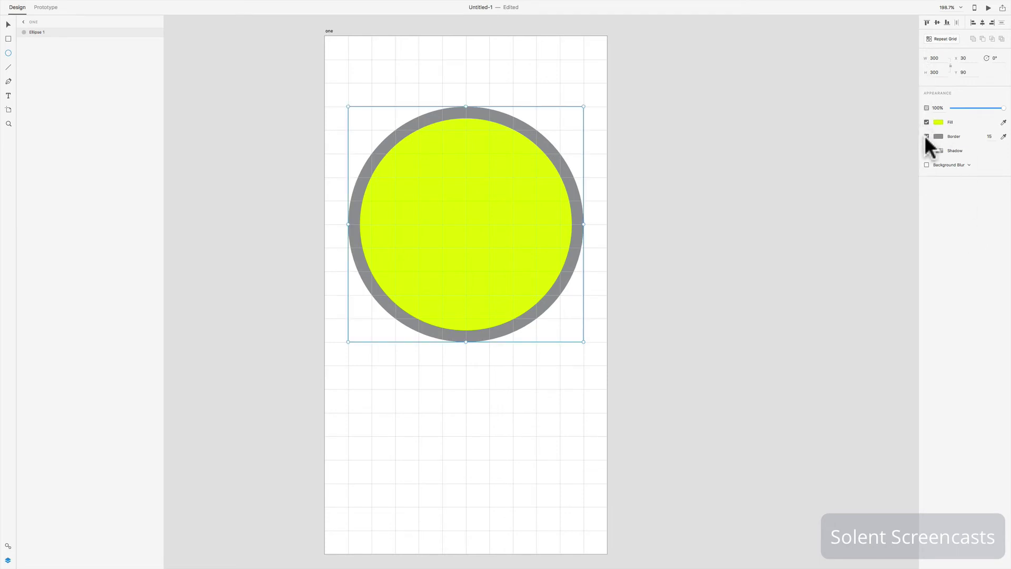
# - Turn the circle's border off and on again
pyautogui.click(926, 136)
pyautogui.click(927, 137)
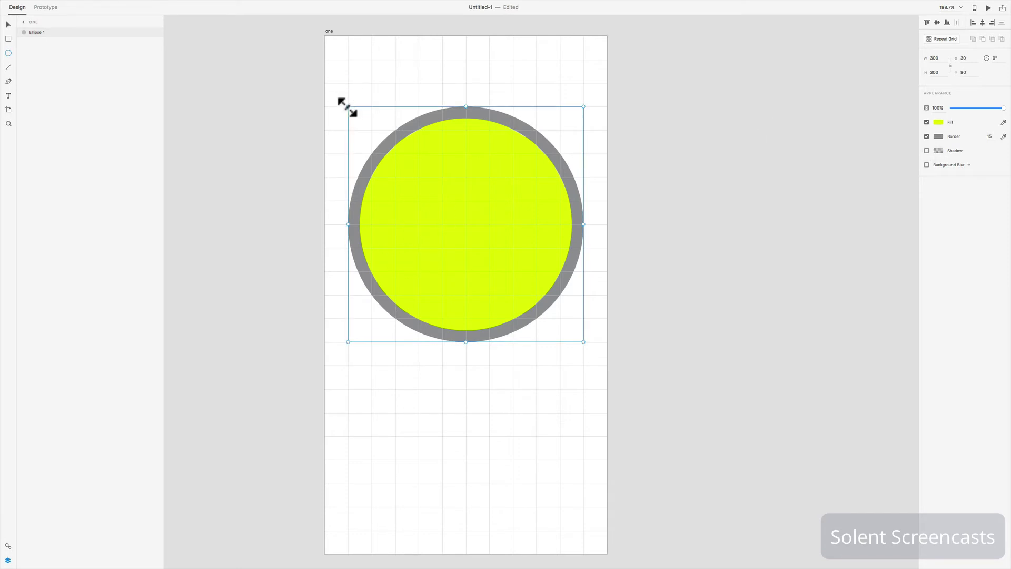
# - Try resizing the circle from its upper-left corner about its centre, to about 168 × 148, and undo the resizing
pyautogui.moveTo(348, 107); pyautogui.dragTo(399, 167)
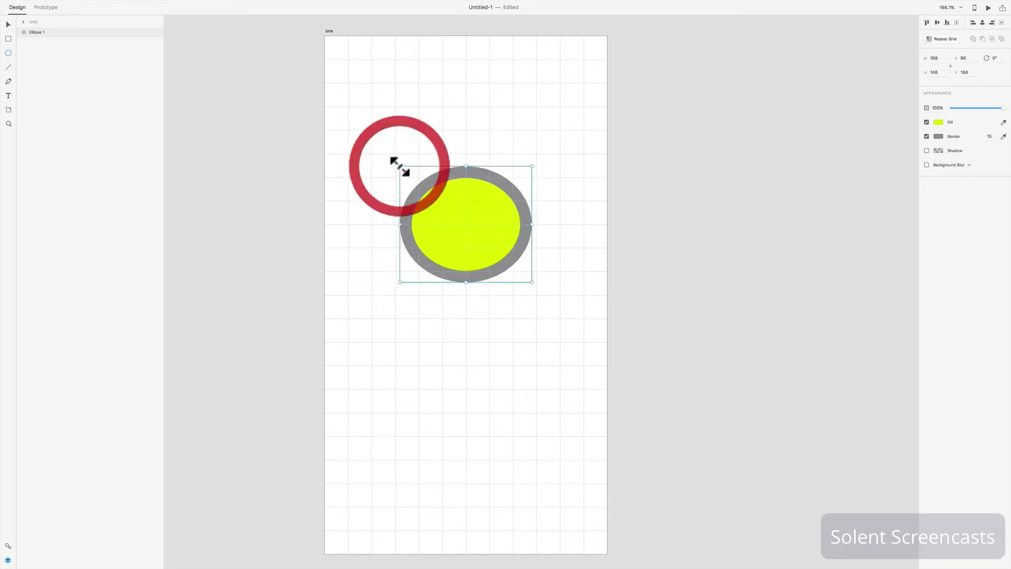
pyautogui.press('super+z')
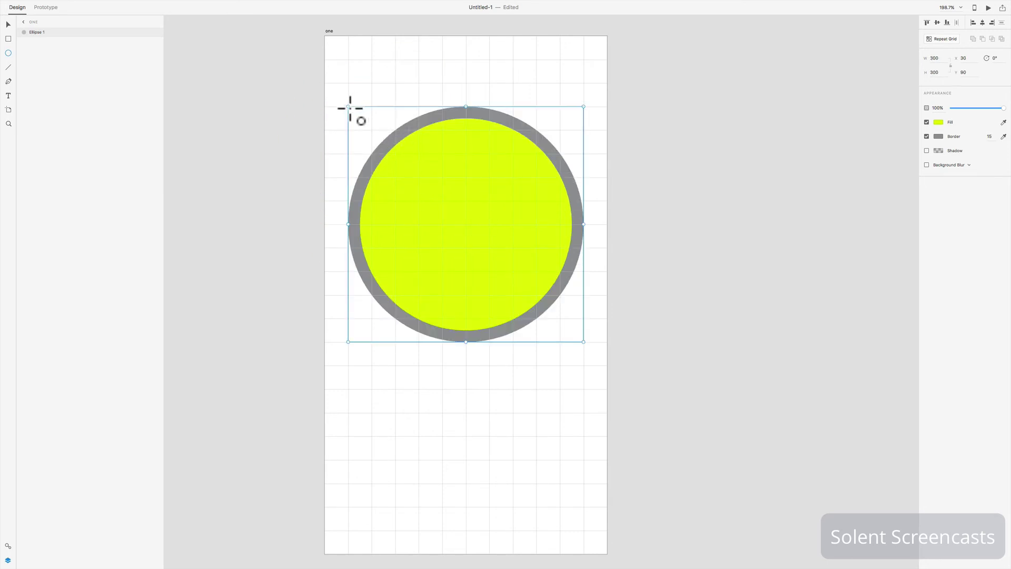
pyautogui.moveTo(348, 107); pyautogui.dragTo(351, 39)
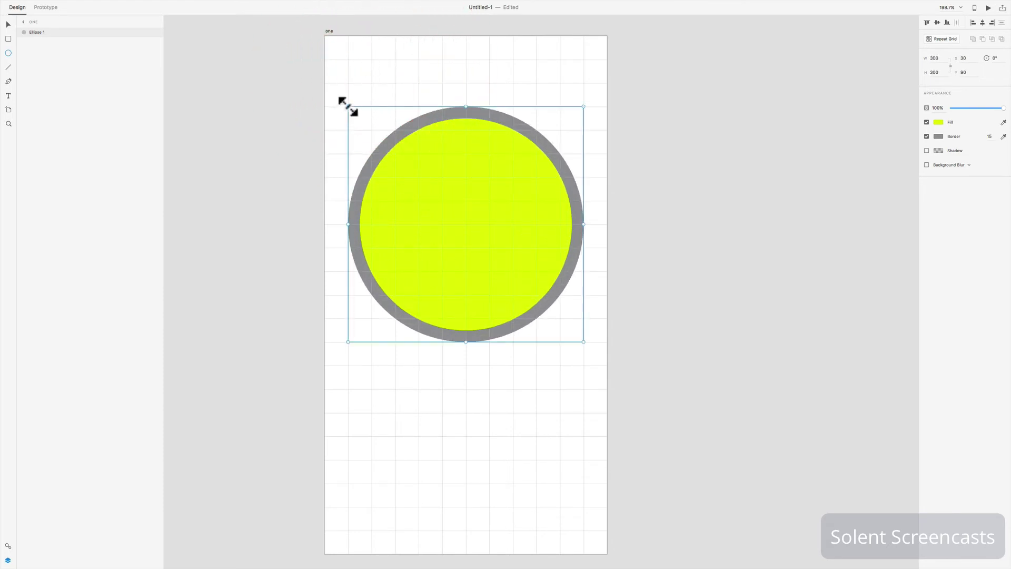
# - Shrink the circle proportionally from its upper-left corner to about 282 × 282, and delete it
pyautogui.moveTo(348, 106); pyautogui.dragTo(362, 51)
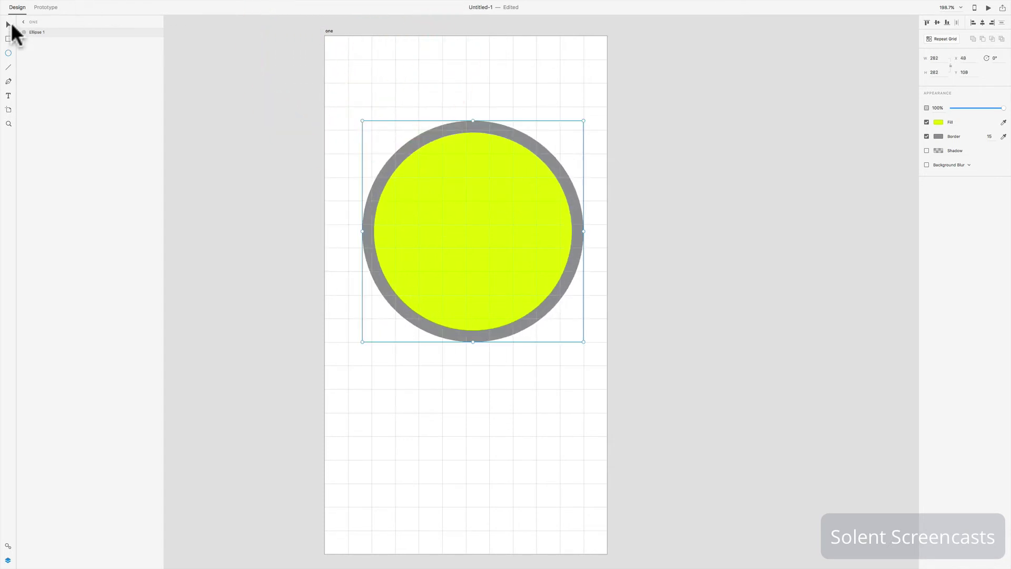
pyautogui.click(486, 248)
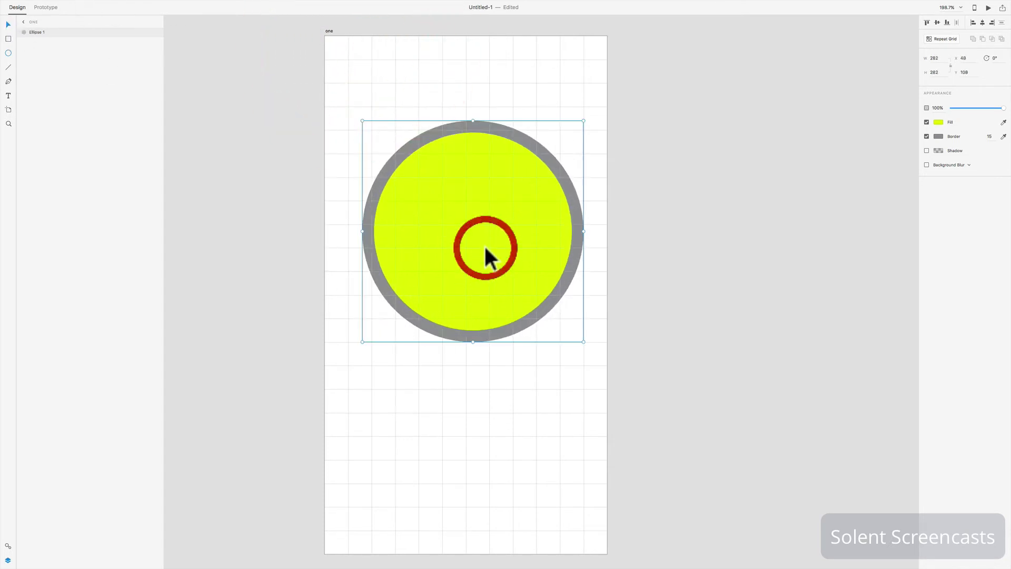
pyautogui.press('Delete')
# - Draw a slanted line starting at X 150, Y 60, running down to the right about 90 across and 334 high
pyautogui.click(4, 68)
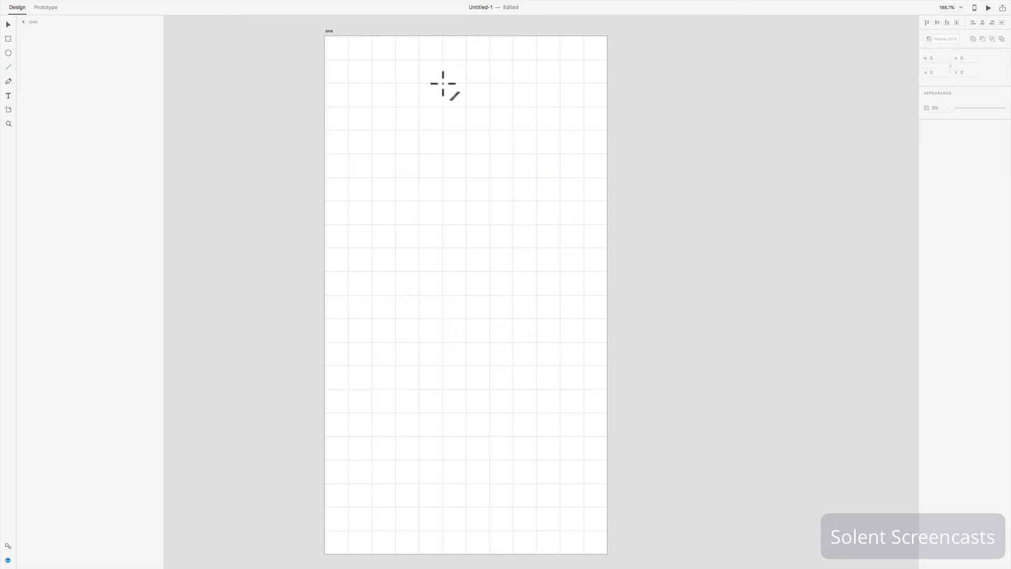
pyautogui.moveTo(443, 83); pyautogui.dragTo(513, 345)
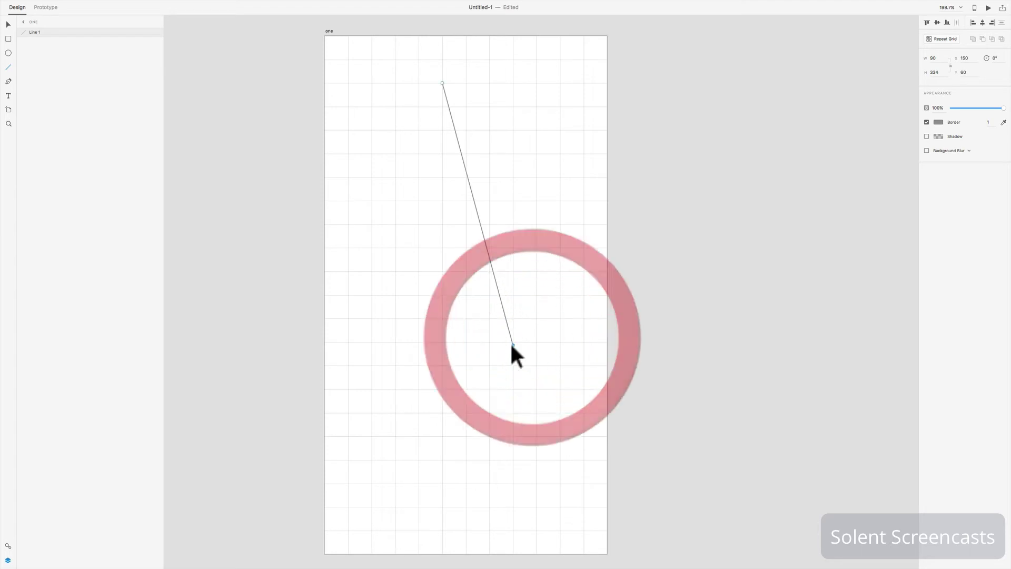
# - Increase the line's border width to 27
pyautogui.click(991, 122)
pyautogui.press('Up')
pyautogui.press('Up')
pyautogui.press('Up')
pyautogui.press('Up')
pyautogui.press('Up')
pyautogui.press('Up')
pyautogui.press('Up')
pyautogui.press('Up')
pyautogui.press('Up')
pyautogui.press('Up')
pyautogui.press('Up')
pyautogui.press('Up')
pyautogui.press('Up')
pyautogui.press('Up')
pyautogui.press('Up')
pyautogui.press('Up')
pyautogui.press('Up')
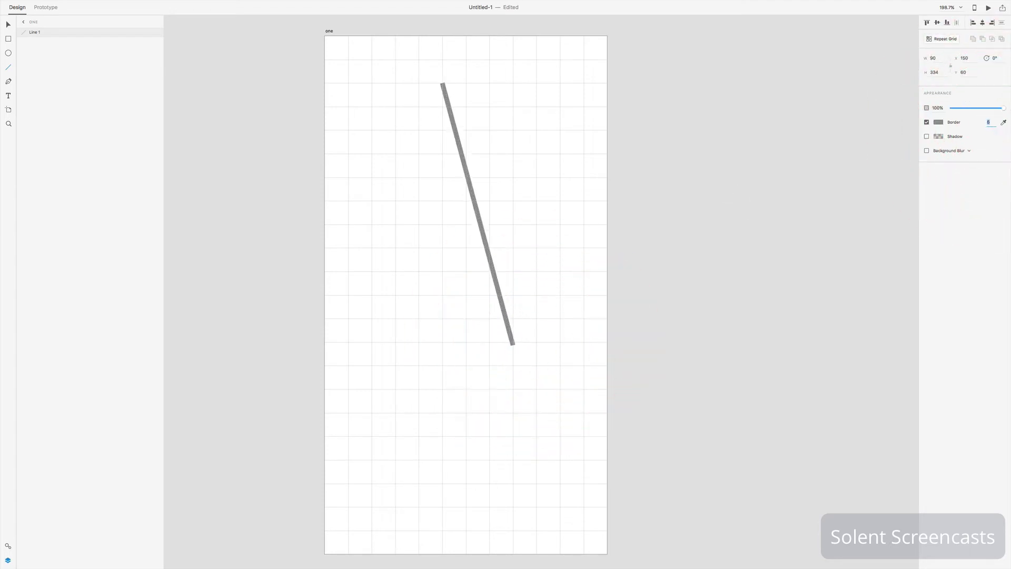
pyautogui.press('Up')
pyautogui.press('Up')
pyautogui.press('Up')
pyautogui.press('Up')
pyautogui.press('Up')
pyautogui.press('Up')
pyautogui.press('Up')
pyautogui.press('Up')
pyautogui.press('Up')
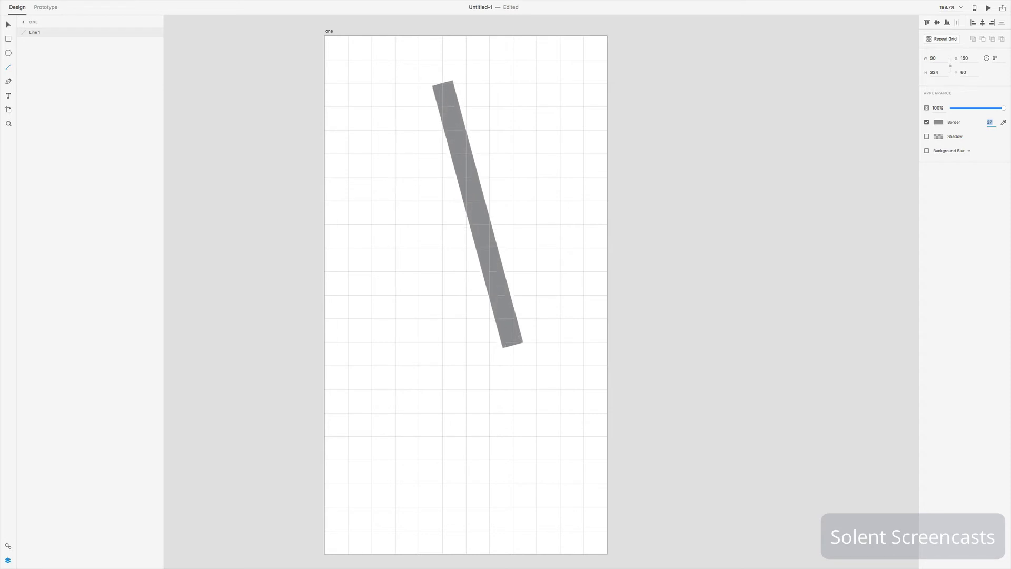
# - Change the line's border colour from grey to a medium blue of the same hue
pyautogui.click(939, 121)
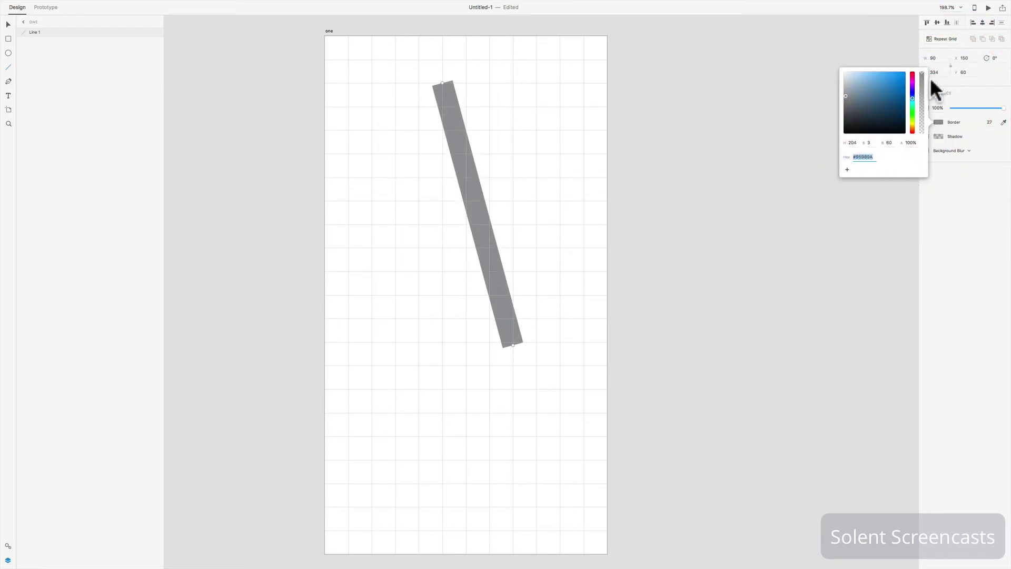
pyautogui.click(886, 78)
pyautogui.click(645, 160)
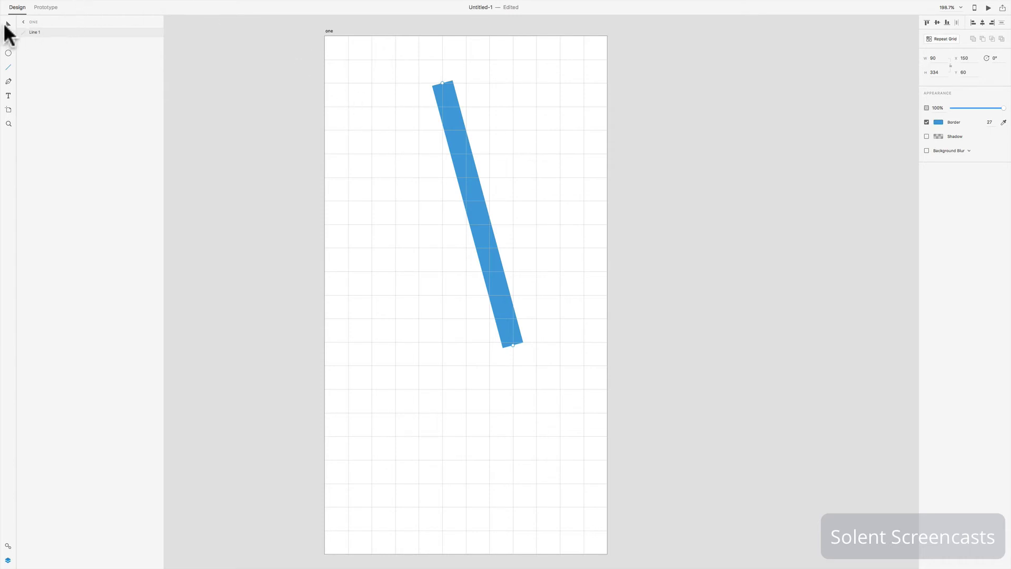
# - Straighten the line to vertical at X 240 by moving its upper end, and shorten it to about 230 high
pyautogui.click(6, 26)
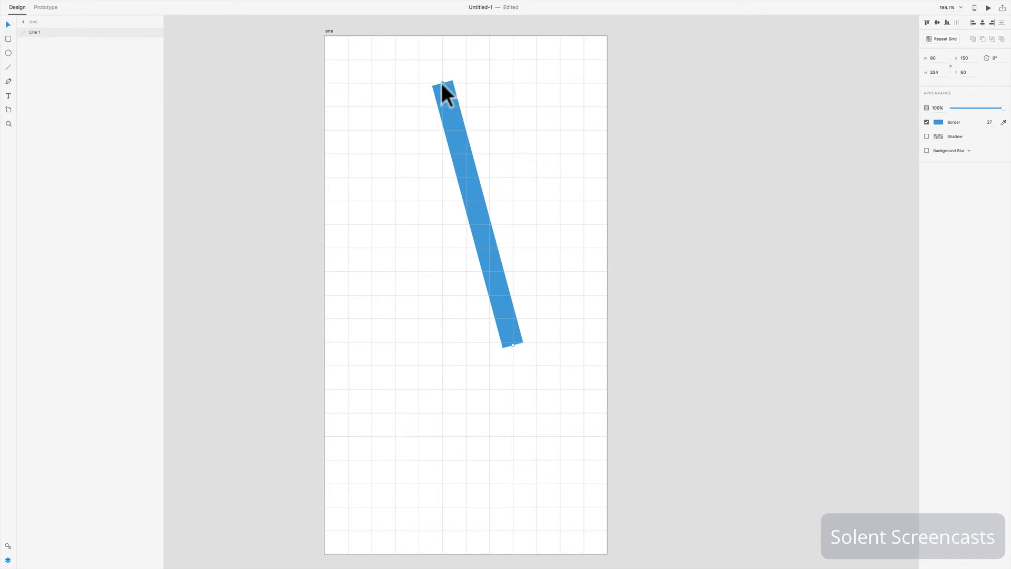
pyautogui.moveTo(451, 109); pyautogui.dragTo(514, 178)
pyautogui.moveTo(520, 138); pyautogui.dragTo(518, 101)
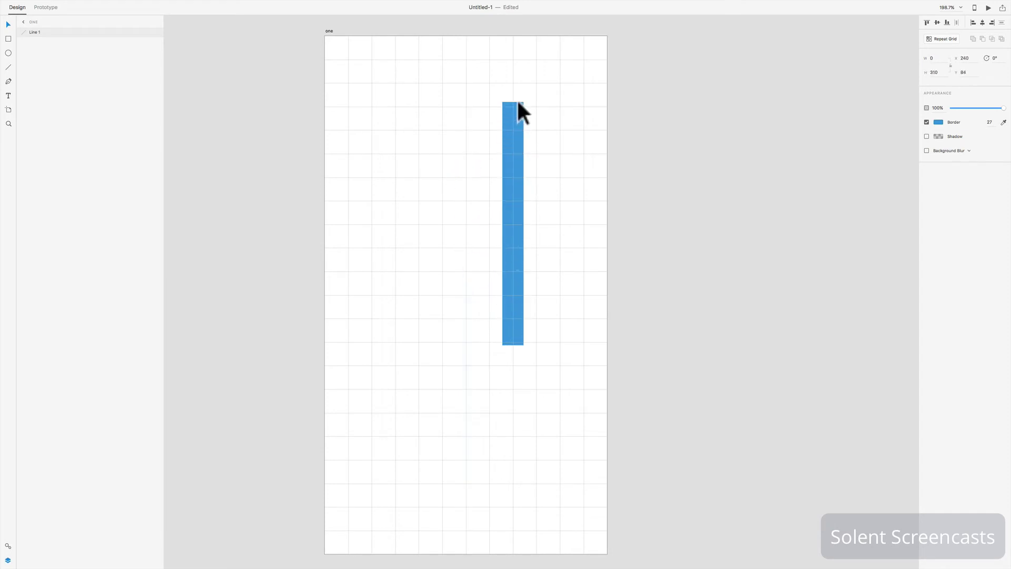
pyautogui.moveTo(514, 183); pyautogui.dragTo(551, 160)
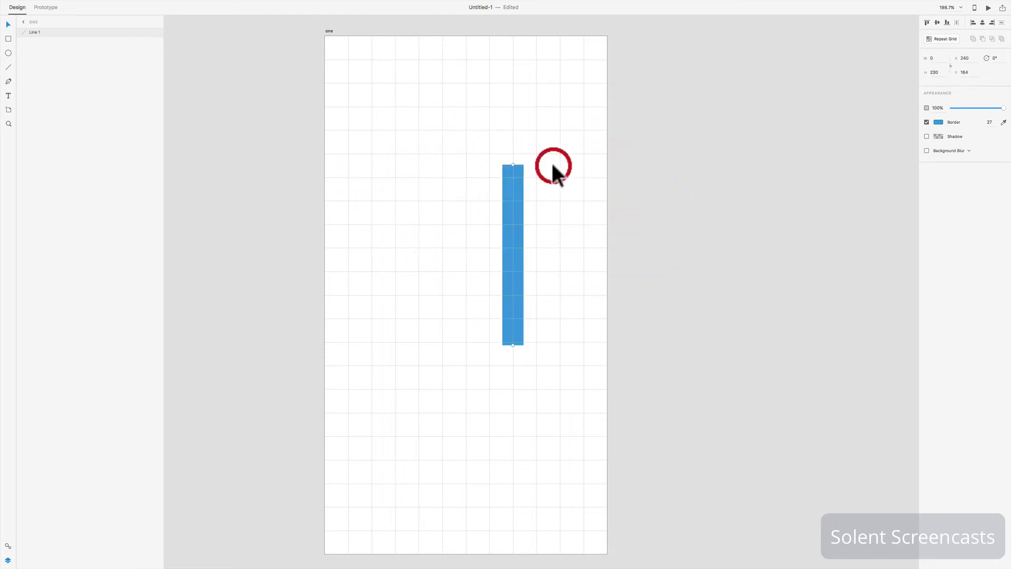
# - Move the vertical line to about X 223, Y 160, and delete it from the artboard
pyautogui.moveTo(514, 292); pyautogui.dragTo(501, 289)
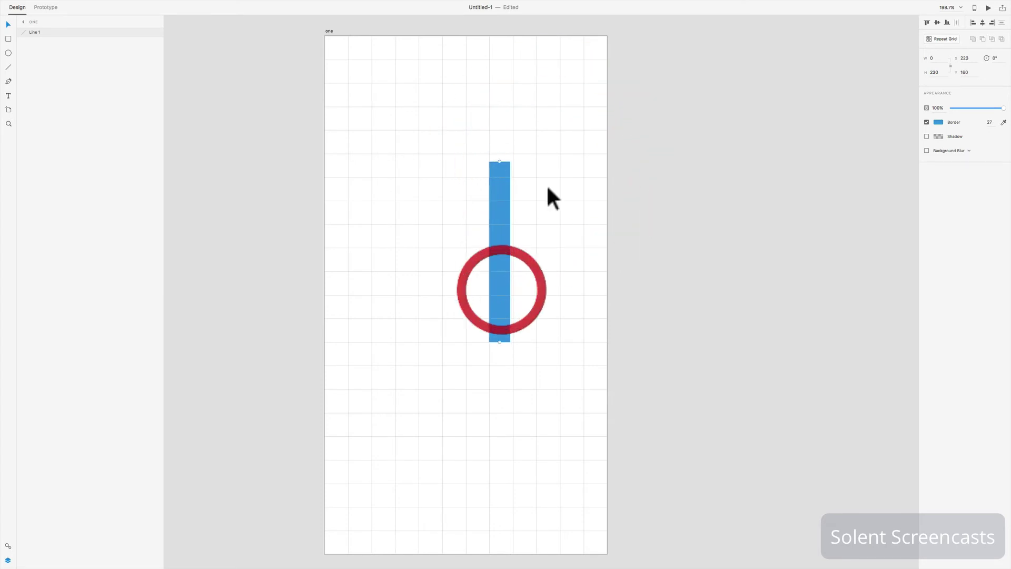
pyautogui.moveTo(503, 176); pyautogui.dragTo(503, 185)
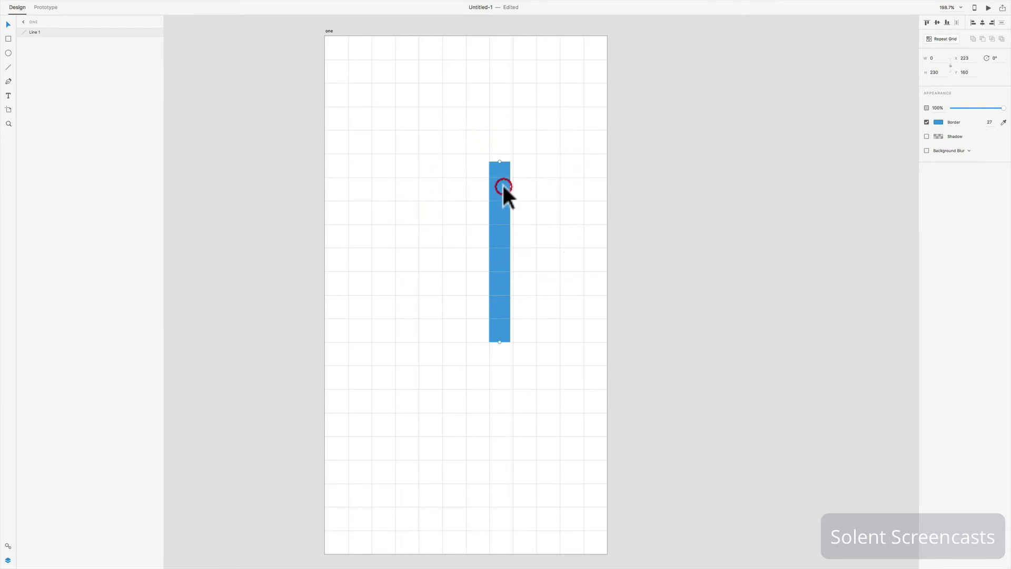
pyautogui.press('Delete')
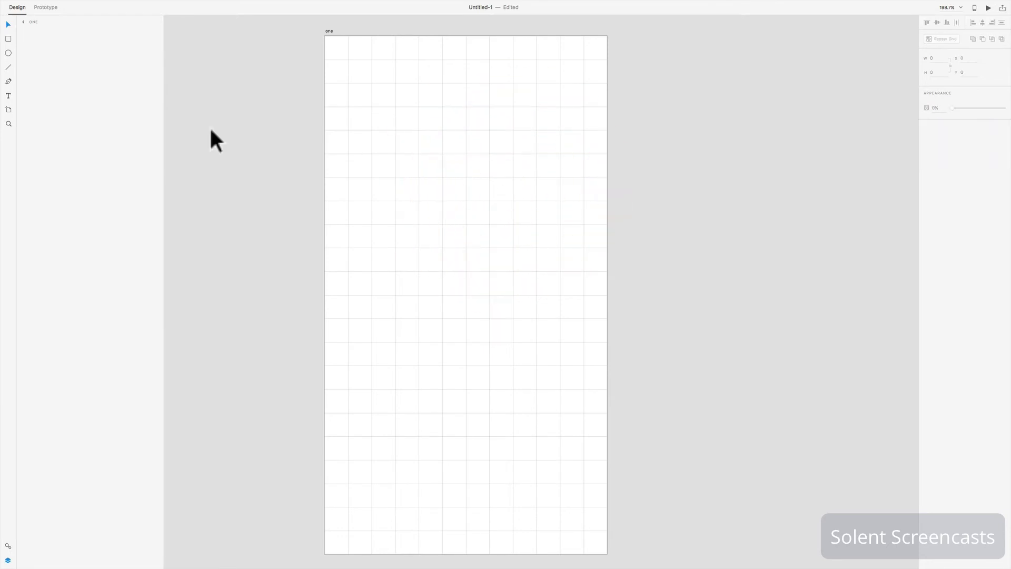
# - Draw a straight diagonal path with the Pen tool from X 30, Y 60 to seven grid cells across and eight down
pyautogui.click(8, 81)
pyautogui.click(349, 83)
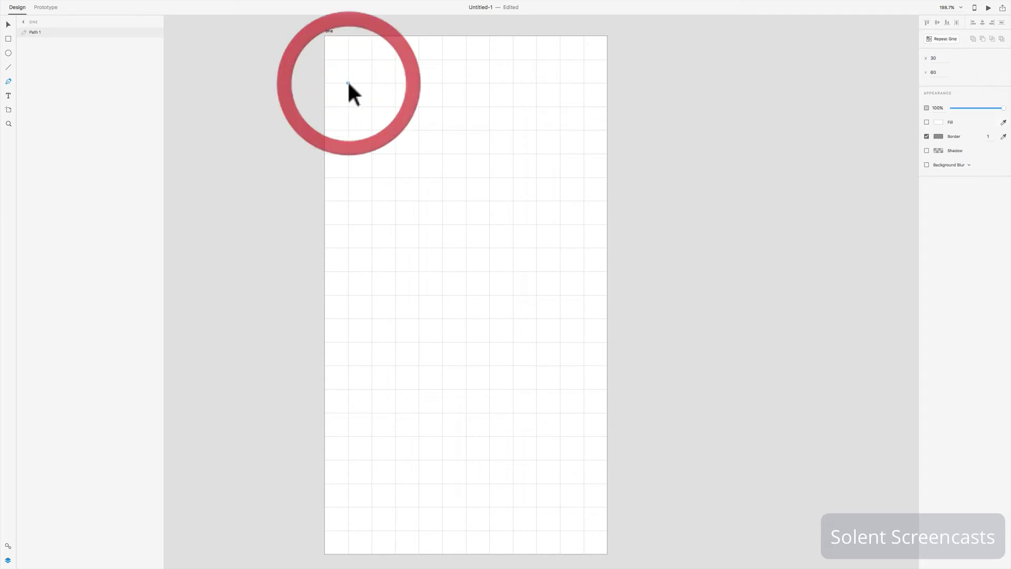
pyautogui.click(513, 272)
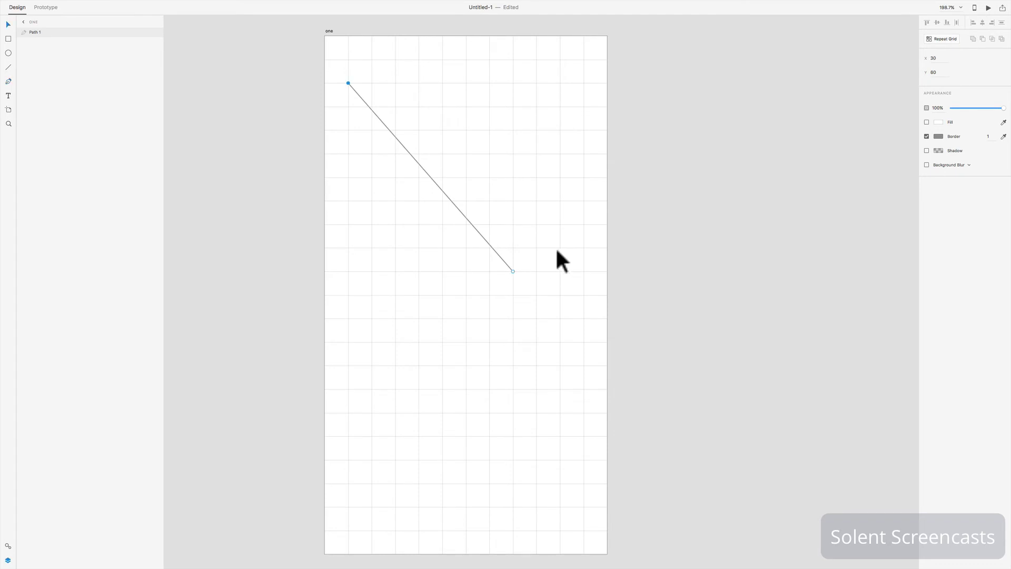
# - Increase the diagonal path's border width to 32
pyautogui.click(989, 137)
pyautogui.press('Up')
pyautogui.press('Up')
pyautogui.press('Up')
pyautogui.press('Up')
pyautogui.press('Up')
pyautogui.press('Up')
pyautogui.press('Up')
pyautogui.press('Up')
pyautogui.press('Up')
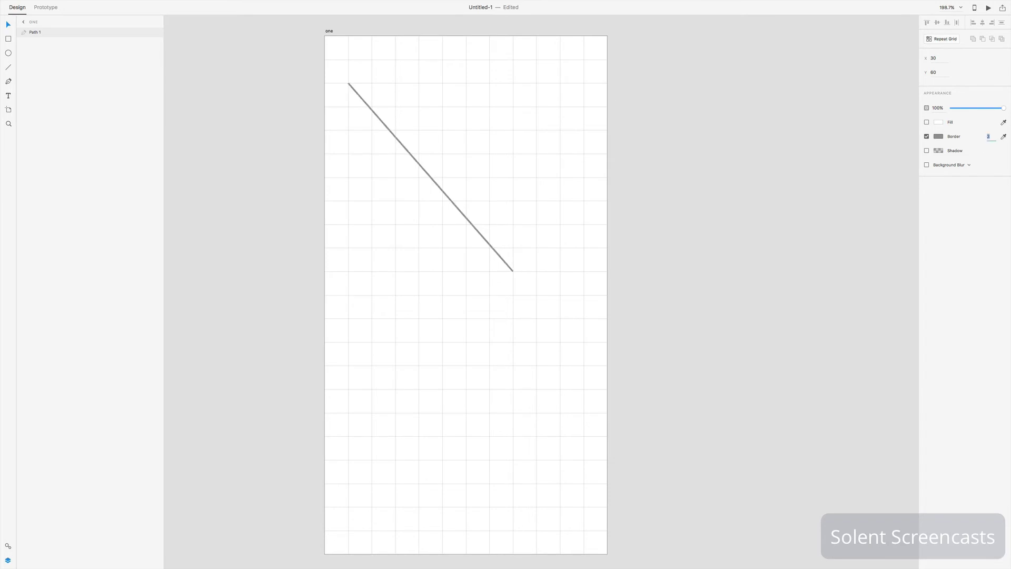
pyautogui.press('Up')
pyautogui.press('Up')
pyautogui.press('Up')
pyautogui.press('Up')
pyautogui.press('Up')
pyautogui.press('Up')
pyautogui.press('Up')
pyautogui.press('Up')
pyautogui.press('Up')
pyautogui.press('Up')
pyautogui.press('Up')
pyautogui.press('Up')
pyautogui.press('Up')
pyautogui.press('Up')
pyautogui.press('Up')
pyautogui.press('Up')
pyautogui.press('Up')
pyautogui.press('Up')
pyautogui.press('Up')
pyautogui.press('Up')
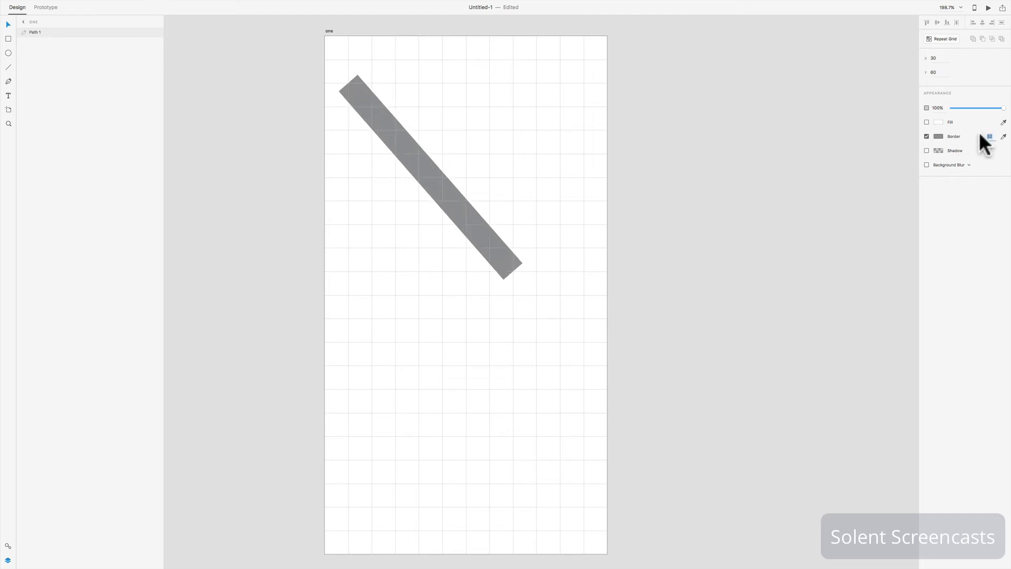
# - Change the diagonal path's border colour to a strong blue (H 204, S 97, B 87), and delete the path
pyautogui.click(938, 136)
pyautogui.click(902, 91)
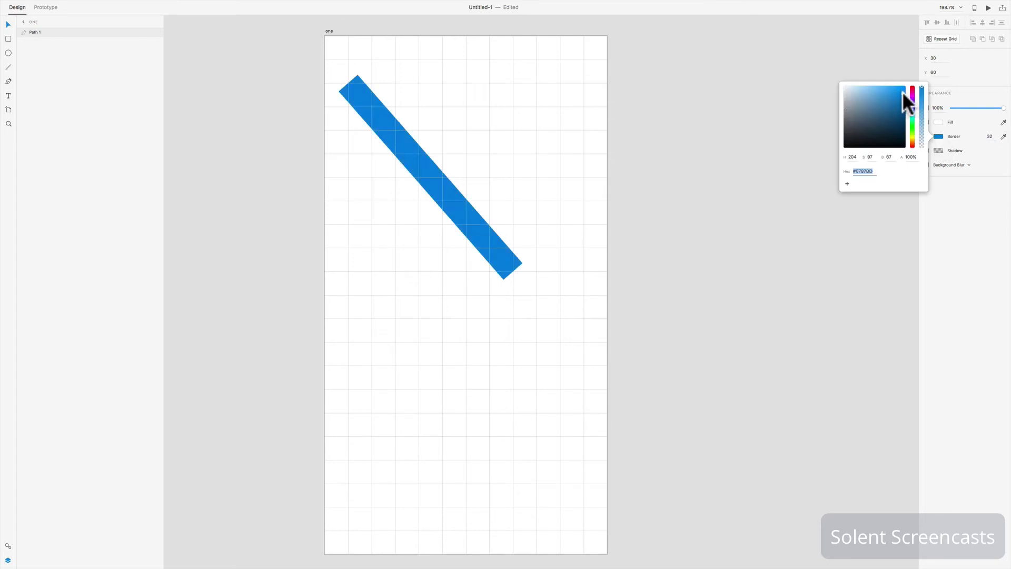
pyautogui.press('Escape')
pyautogui.press('Delete')
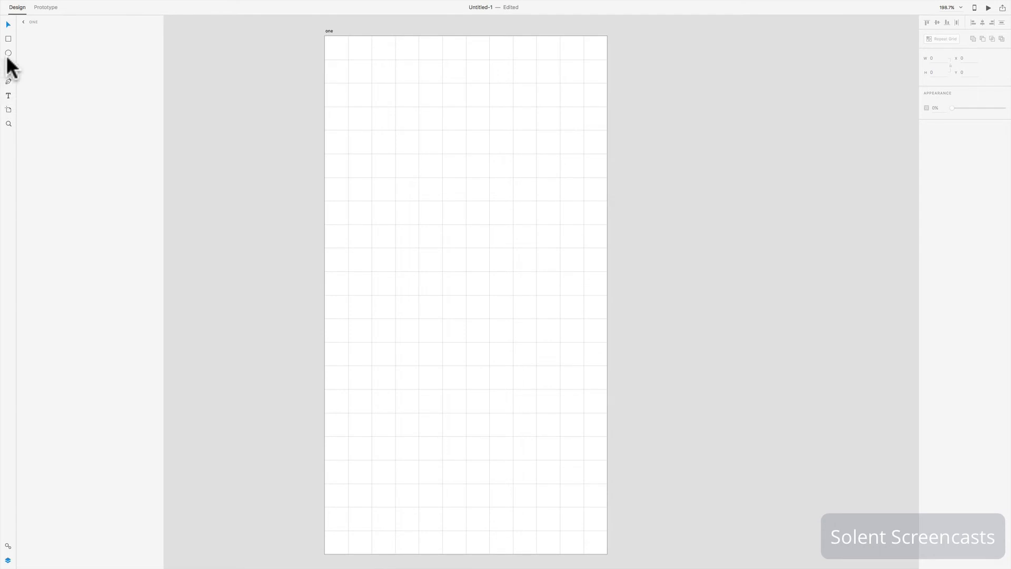
# - Draw a closed right-angled triangle 270 wide and 270 high at X 30, Y 30 with the Pen tool, its right angle at the lower left
pyautogui.click(8, 81)
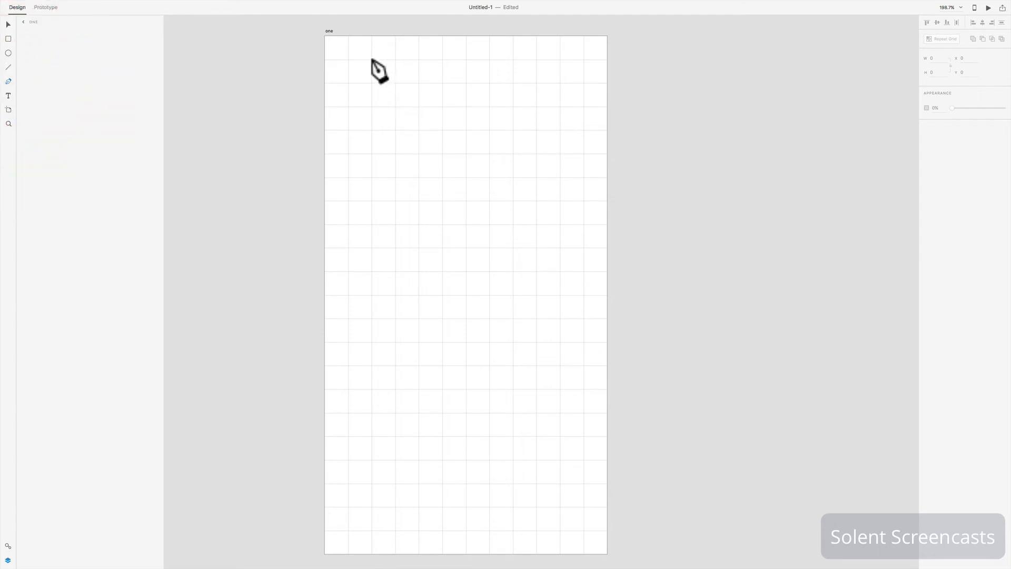
pyautogui.click(348, 60)
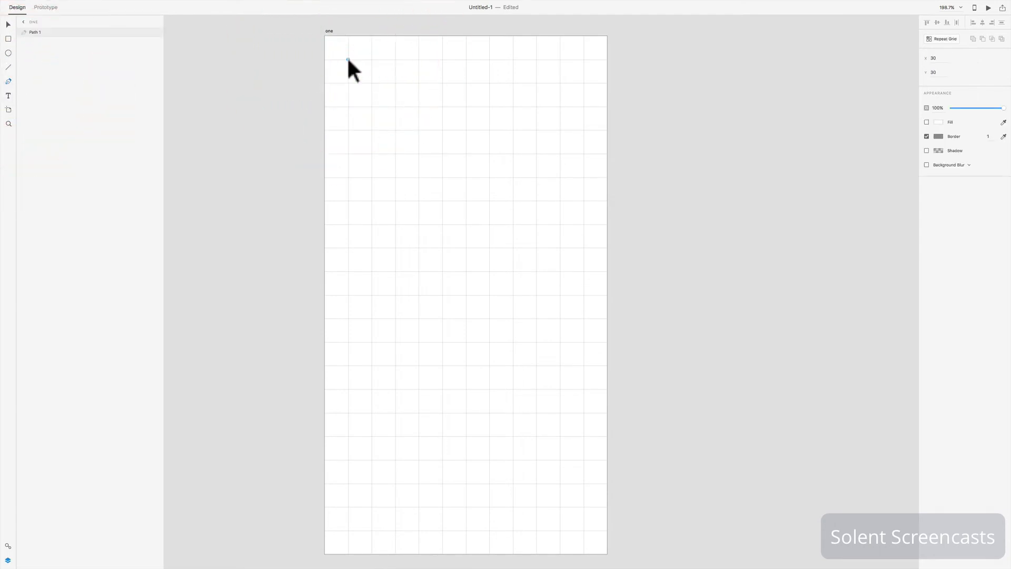
pyautogui.click(348, 271)
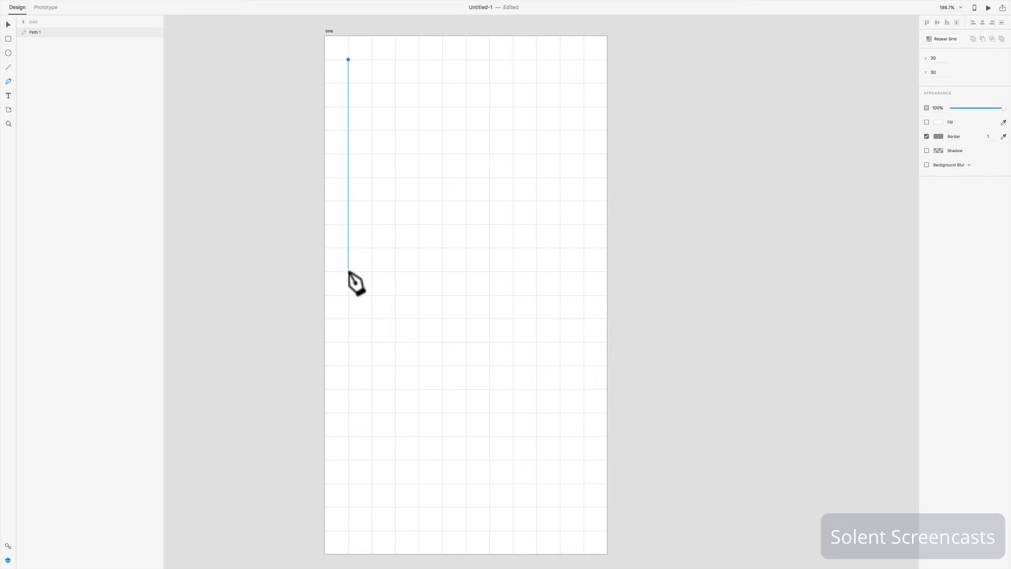
pyautogui.press('Escape')
pyautogui.click(348, 271)
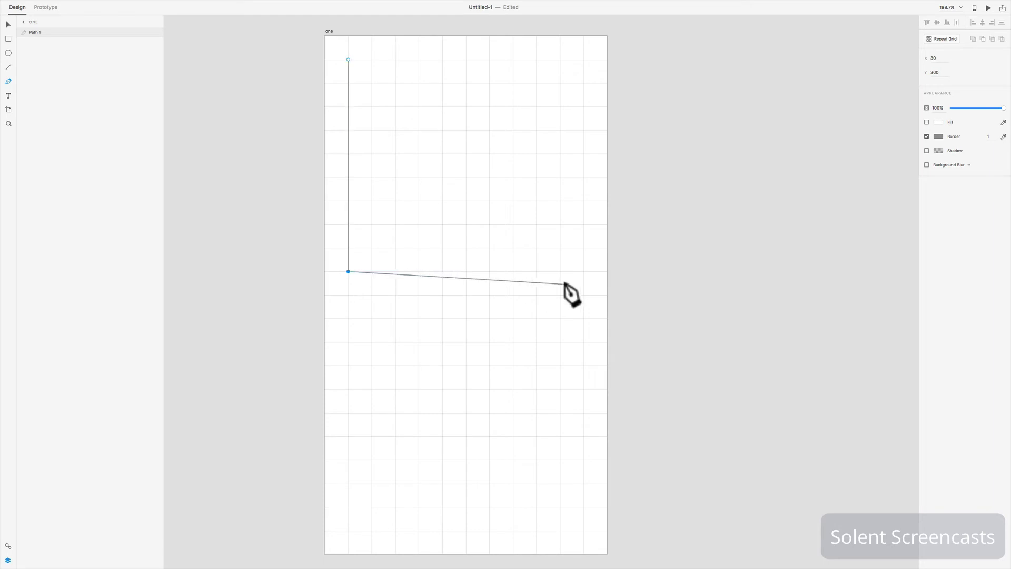
pyautogui.click(560, 271)
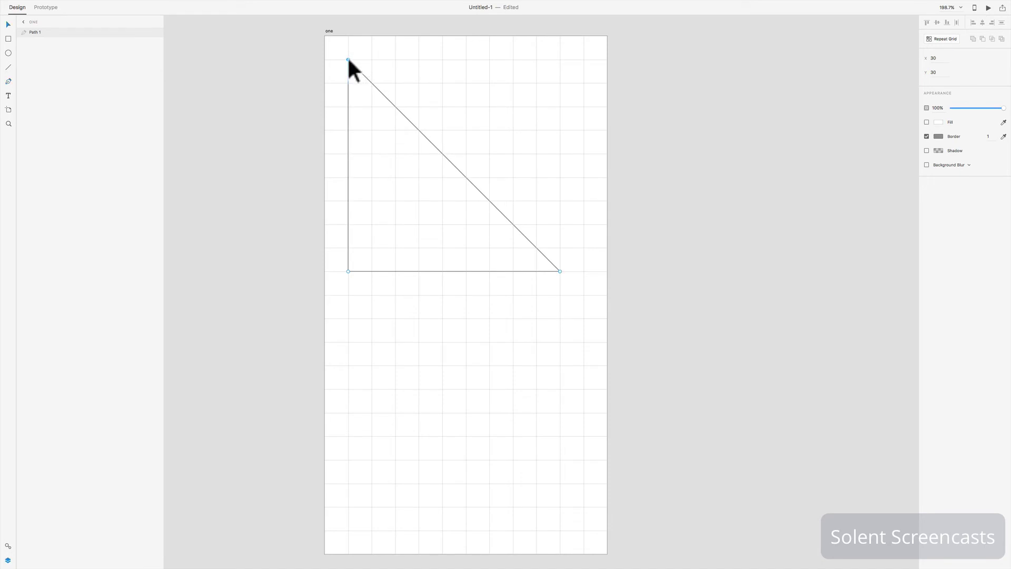
pyautogui.click(348, 59)
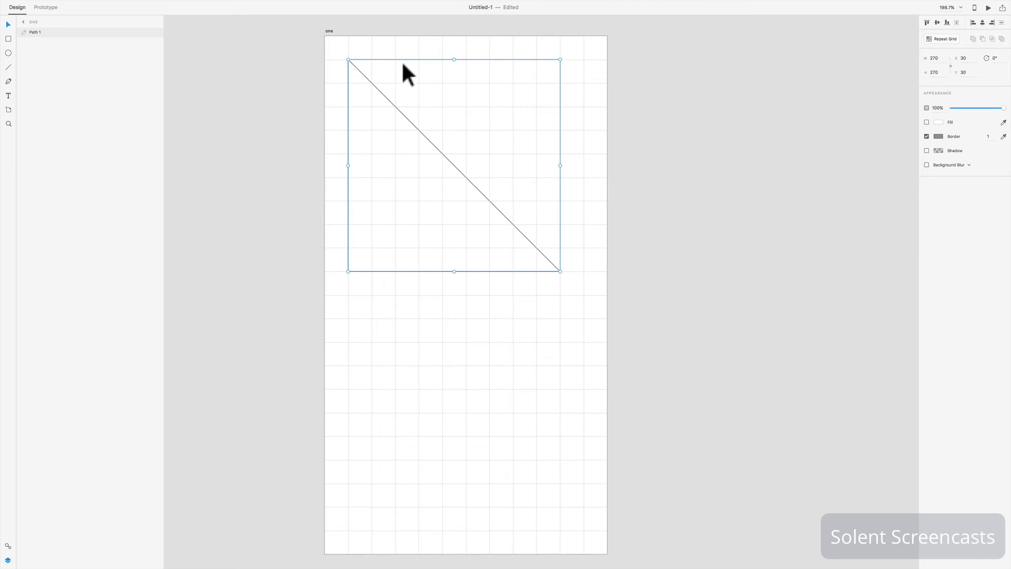
# - Turn on the triangle's fill and set it to a strong orange-red with hue 23
pyautogui.click(938, 121)
pyautogui.click(939, 121)
pyautogui.click(927, 122)
pyautogui.click(938, 122)
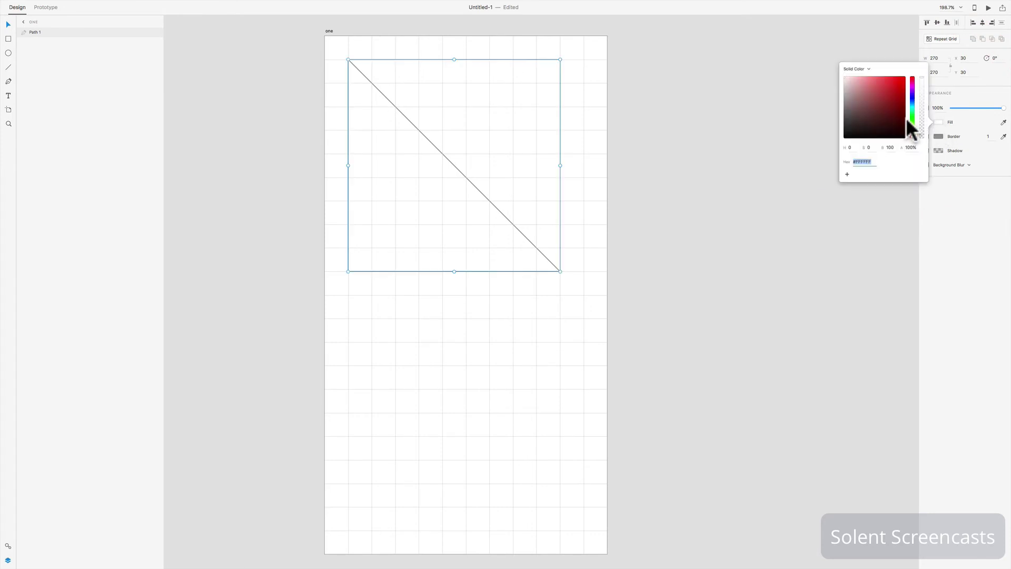
pyautogui.click(914, 134)
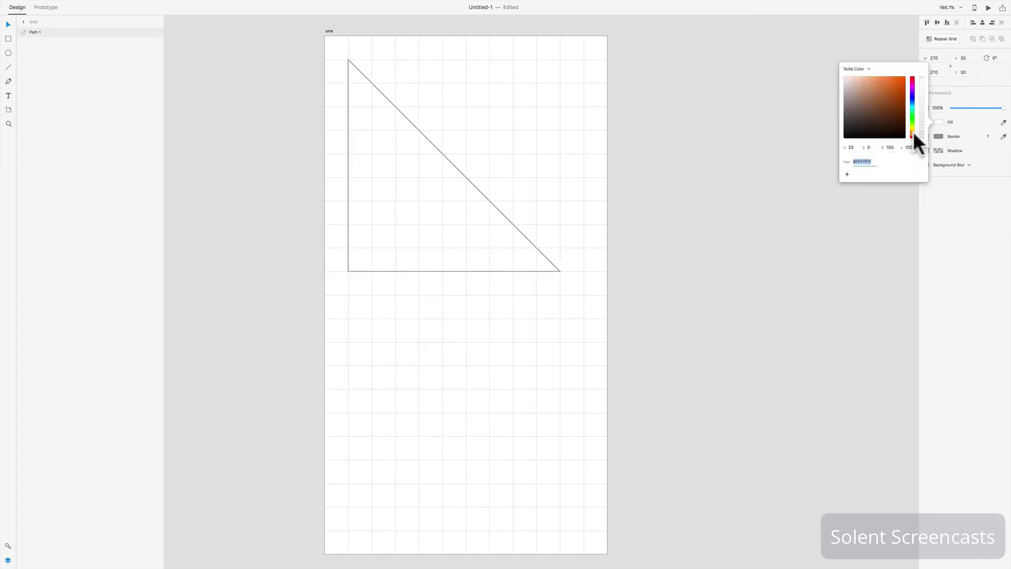
pyautogui.click(903, 81)
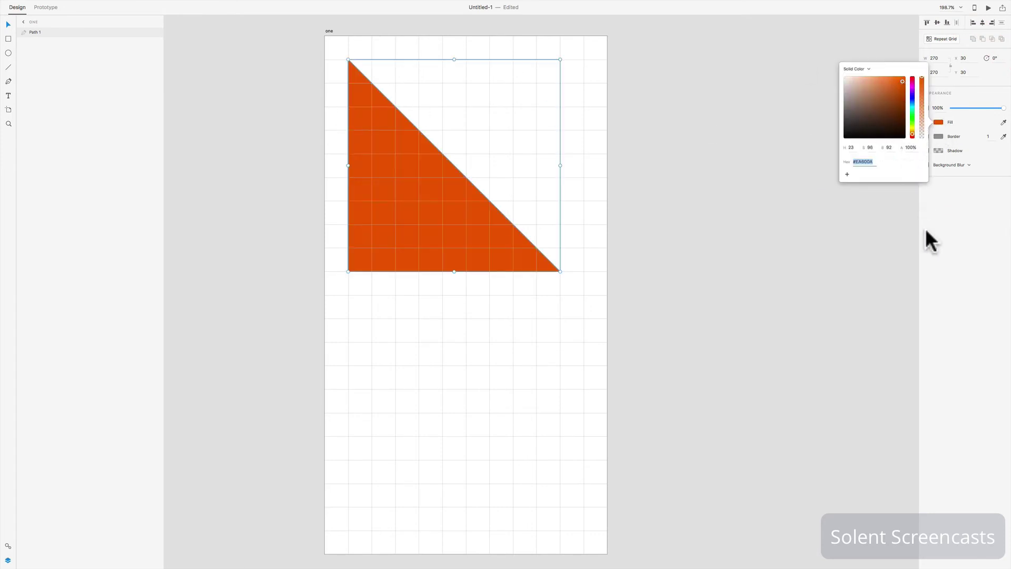
pyautogui.click(979, 240)
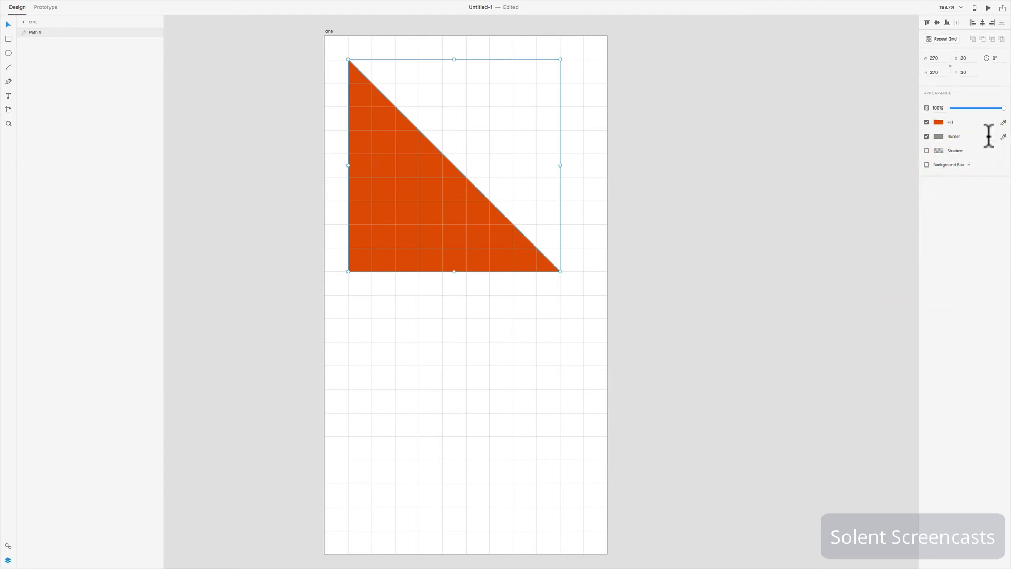
# - Increase the triangle's border width to 11
pyautogui.click(989, 136)
pyautogui.press('Up')
pyautogui.press('Up')
pyautogui.press('Up')
pyautogui.press('Up')
pyautogui.press('Up')
pyautogui.press('Up')
pyautogui.press('Up')
pyautogui.press('Up')
pyautogui.press('Up')
pyautogui.press('Up')
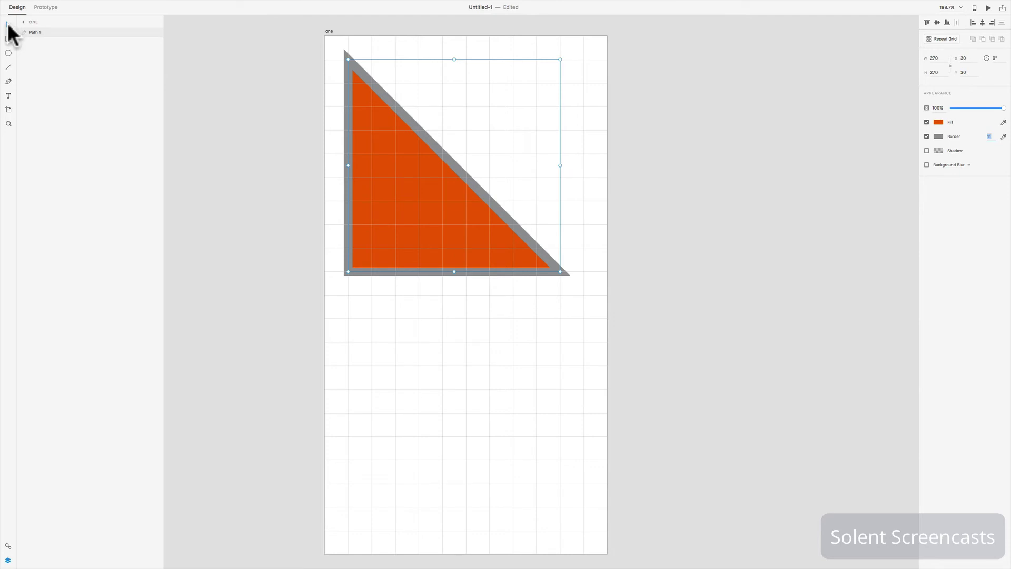
# - Move the triangle to about X 35, Y 85, and delete it from the artboard
pyautogui.moveTo(459, 168); pyautogui.dragTo(463, 210)
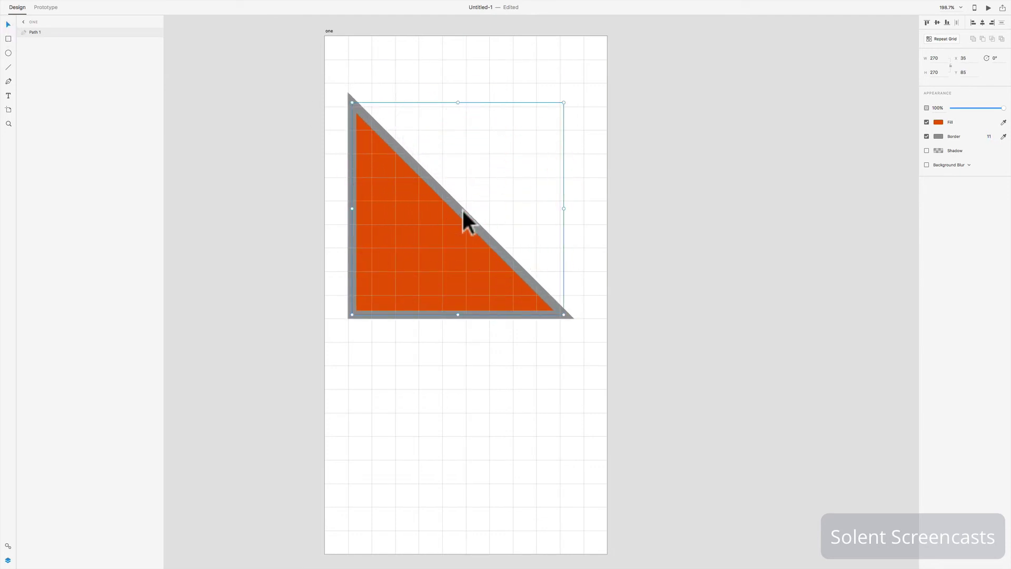
pyautogui.click(591, 332)
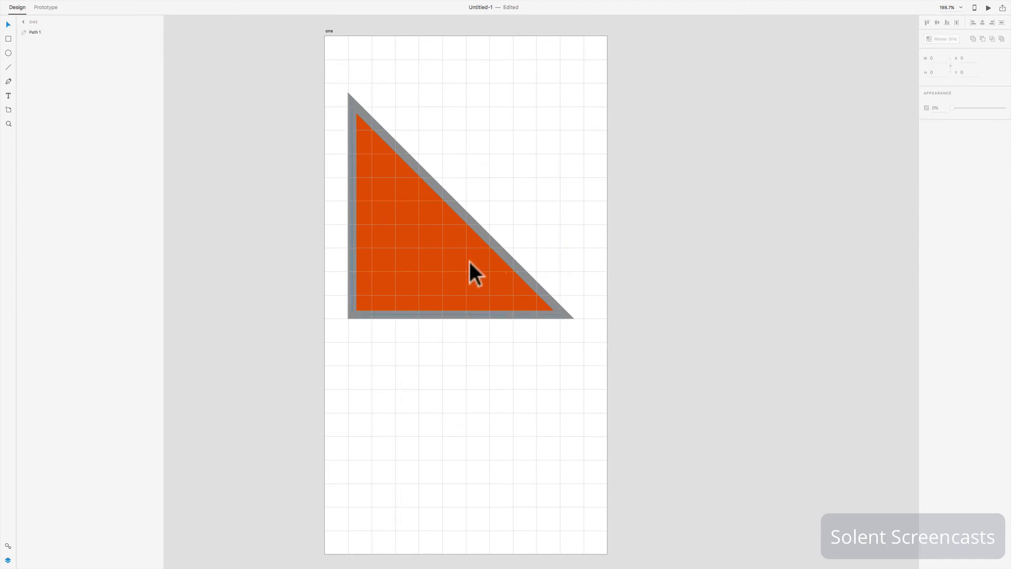
pyautogui.click(416, 219)
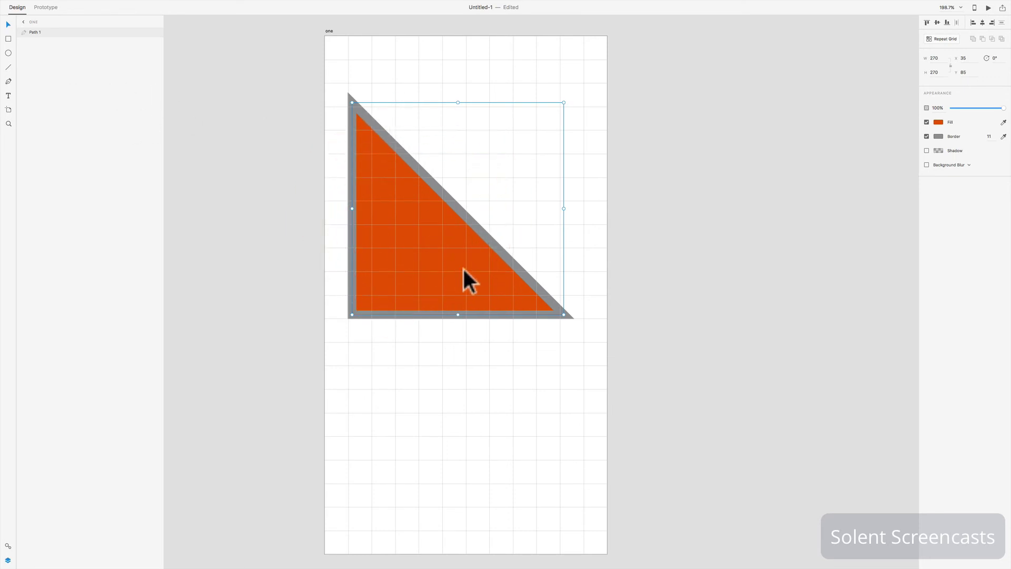
pyautogui.press('Delete')
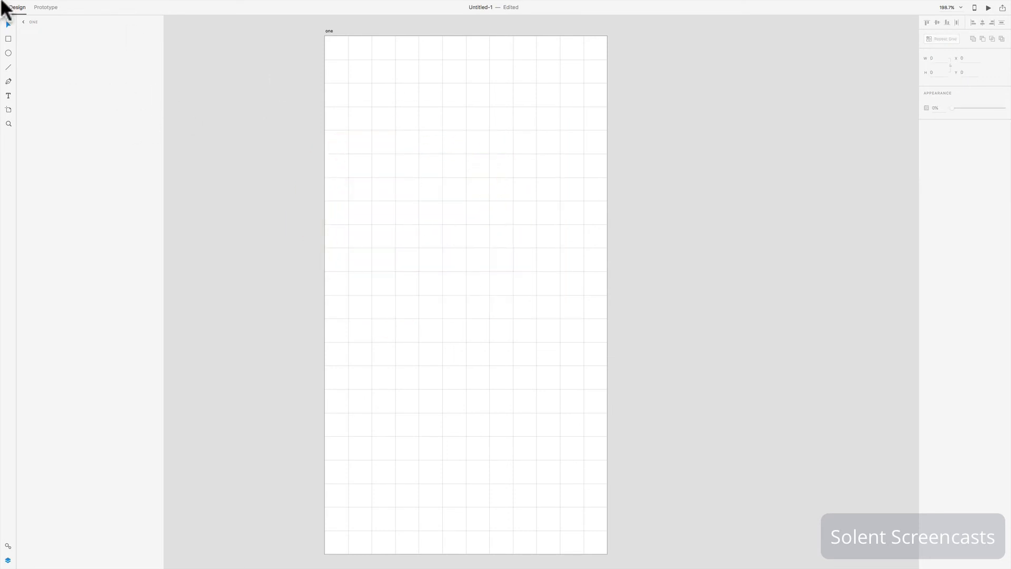
# - Draw a rectangle 240 wide and 210 high at X 60, Y 150 on the artboard
pyautogui.moveTo(2, 2)
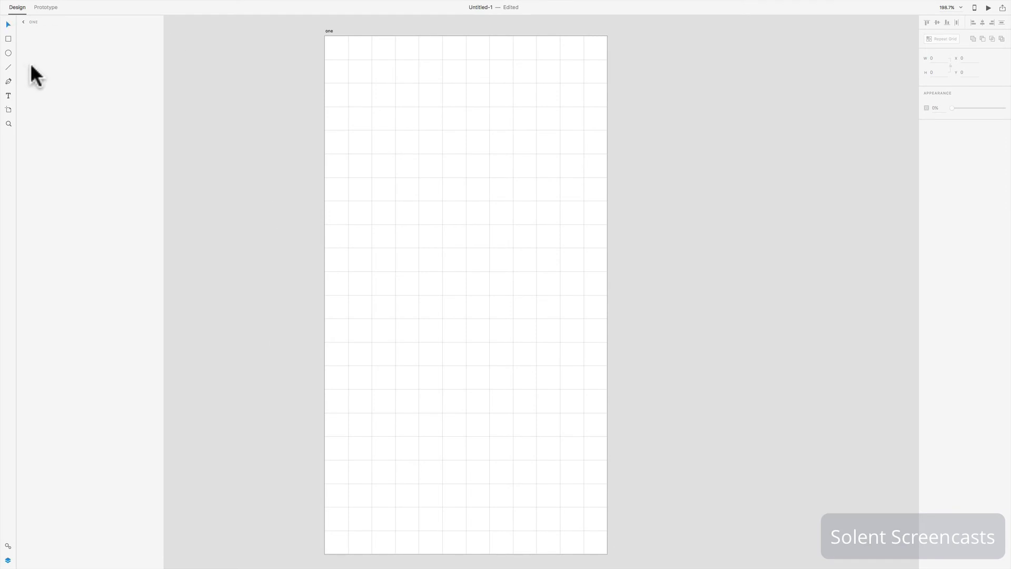
pyautogui.click(8, 38)
pyautogui.moveTo(372, 155); pyautogui.dragTo(560, 318)
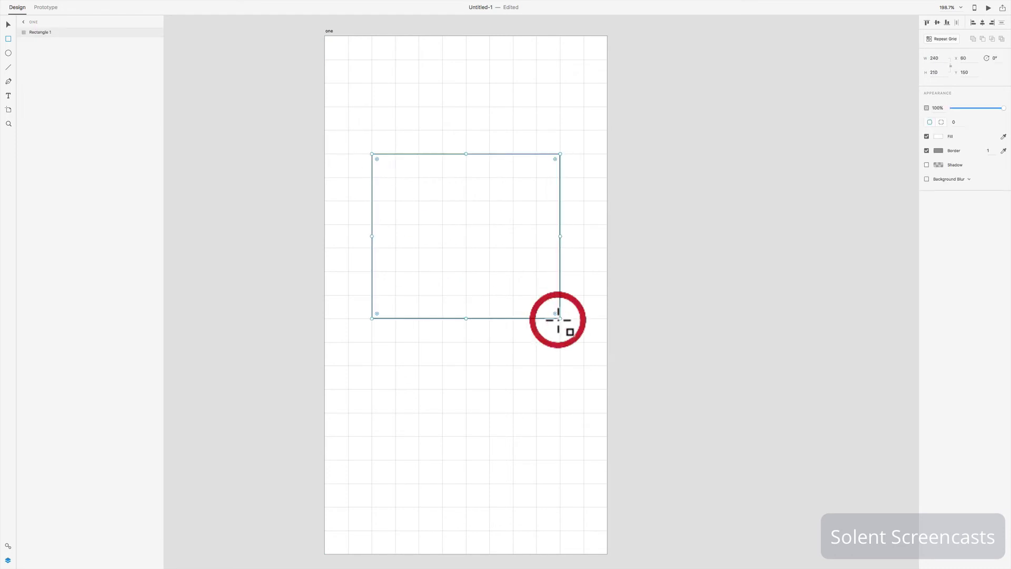
# - Fill the rectangle with bright red and turn off its border
pyautogui.click(938, 136)
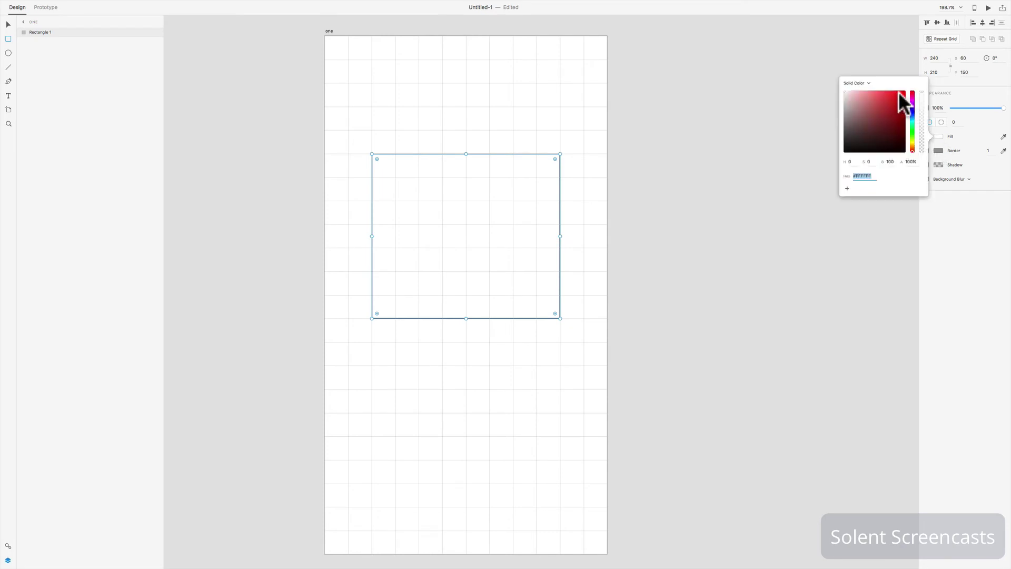
pyautogui.click(899, 90)
pyautogui.click(918, 149)
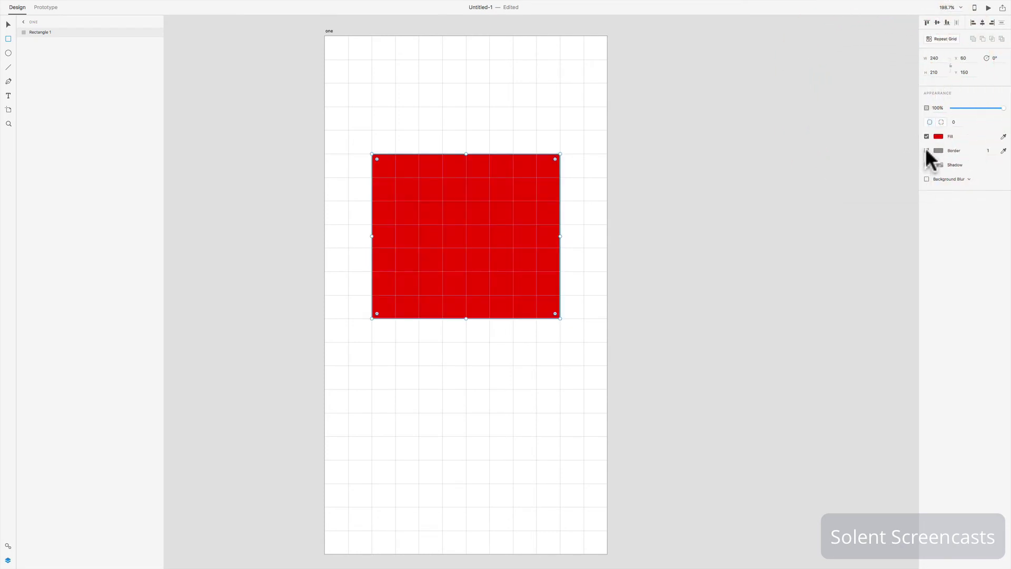
pyautogui.click(927, 150)
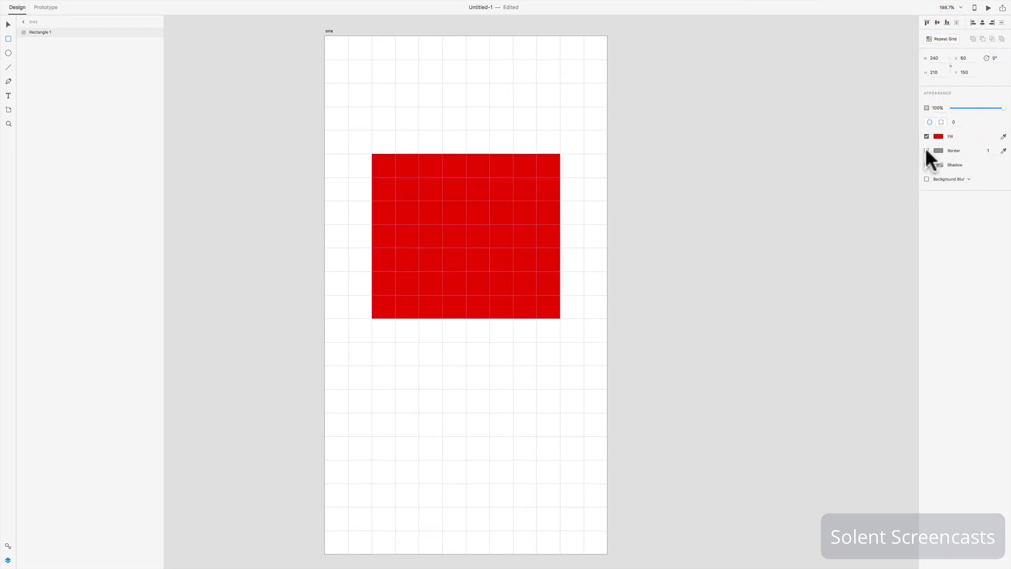
# - Draw a circle about 148 in diameter, centred horizontally over the rectangle and slightly overlapping its top edge
pyautogui.click(8, 53)
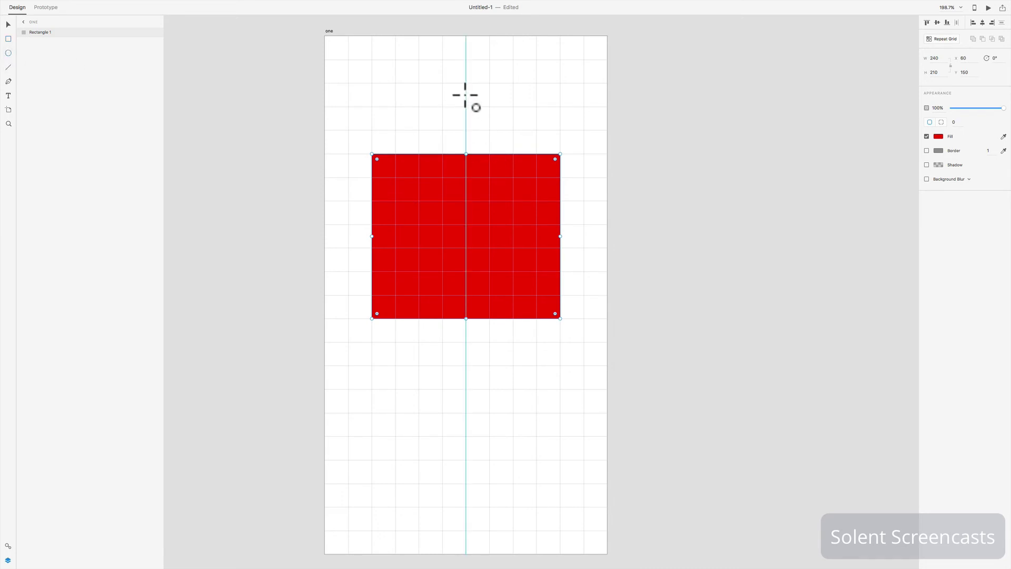
pyautogui.moveTo(466, 106); pyautogui.dragTo(553, 170)
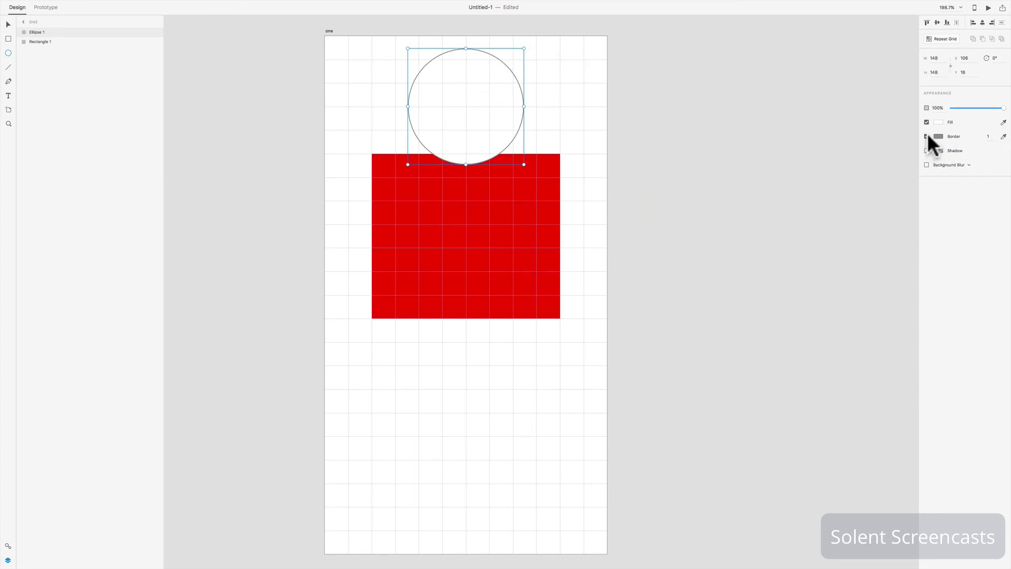
# - Fill the circle with bright green (hue 141) and turn off its border
pyautogui.click(939, 121)
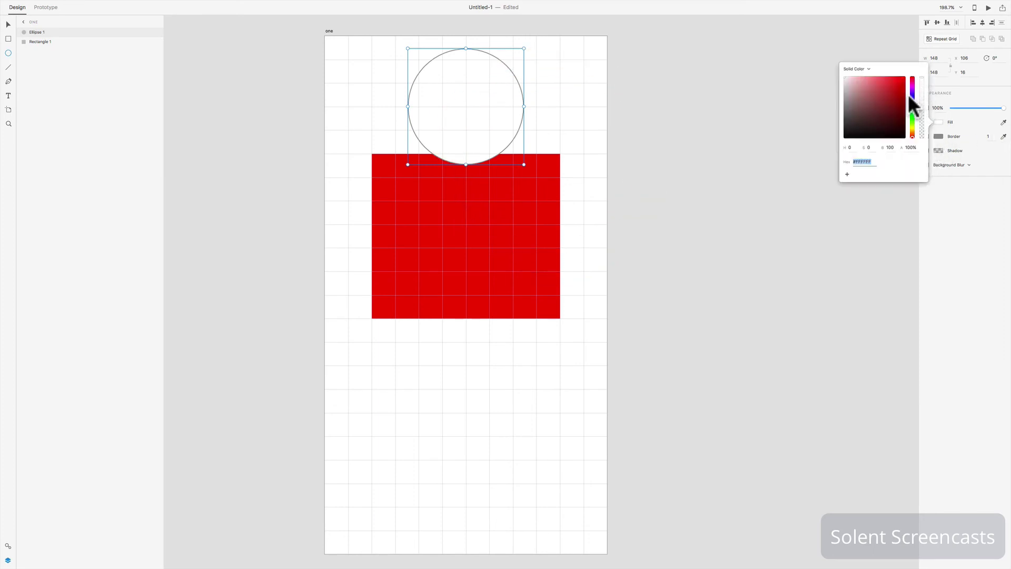
pyautogui.moveTo(914, 124); pyautogui.dragTo(913, 114)
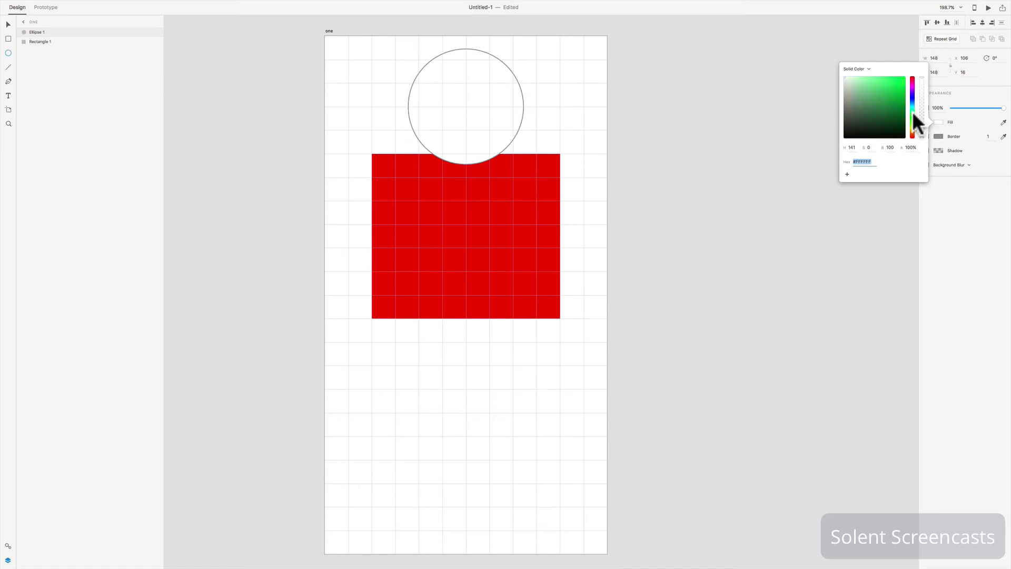
pyautogui.click(895, 78)
pyautogui.click(975, 217)
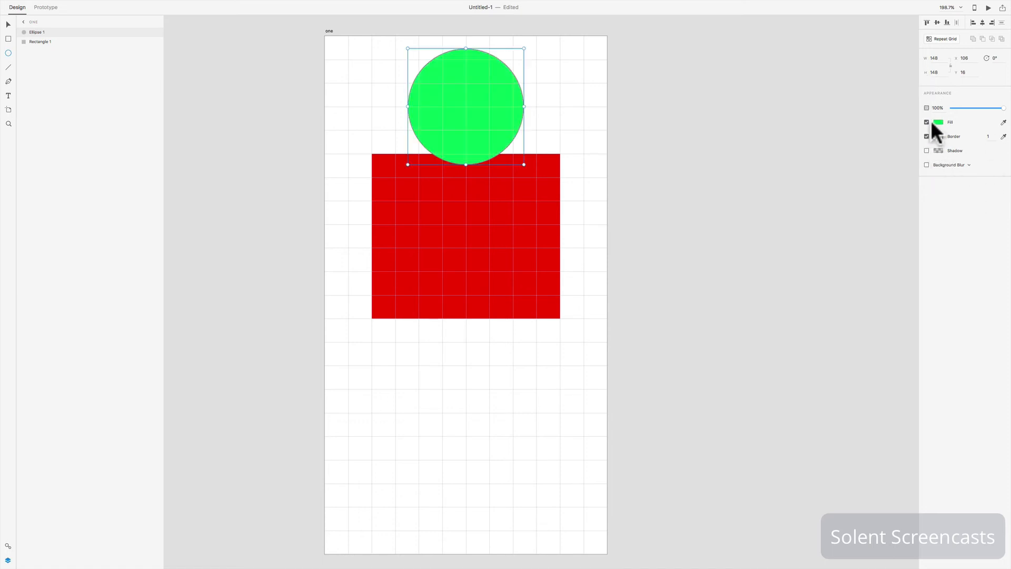
pyautogui.click(927, 136)
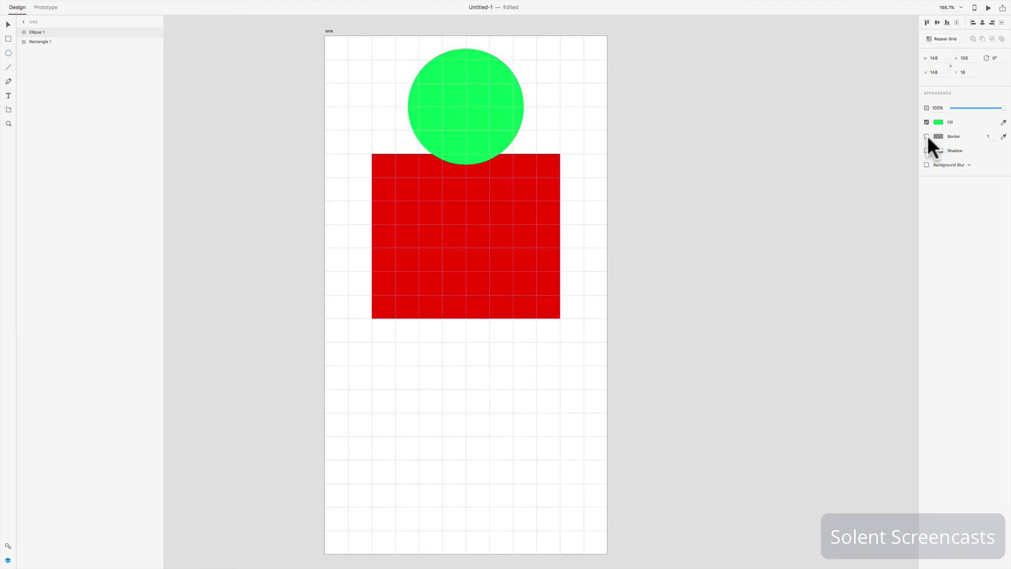
# - Move the green circle straight down to Y 90 so that its lower half overlaps the red rectangle
pyautogui.click(9, 25)
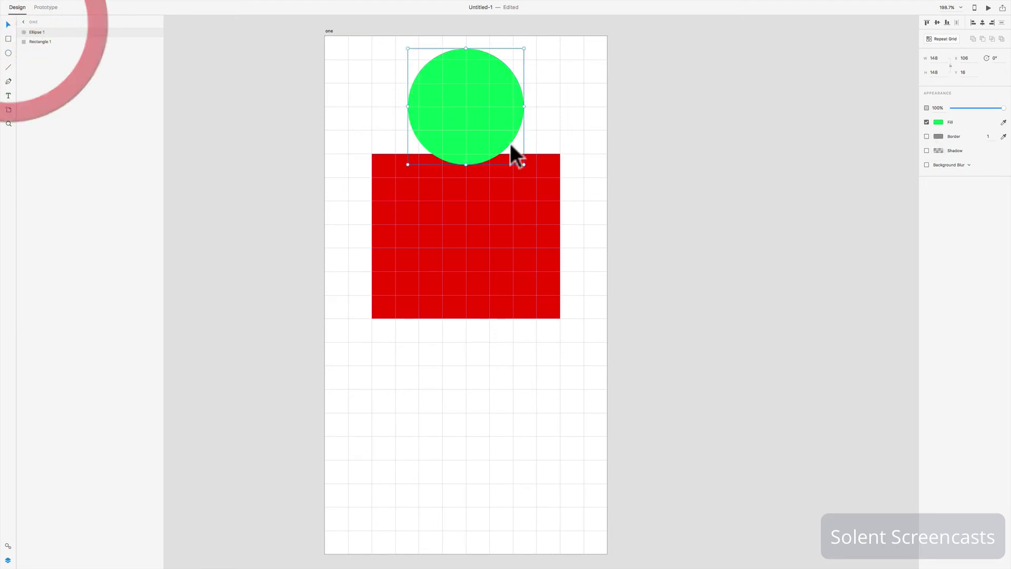
pyautogui.click(492, 136)
pyautogui.moveTo(492, 136); pyautogui.dragTo(492, 191)
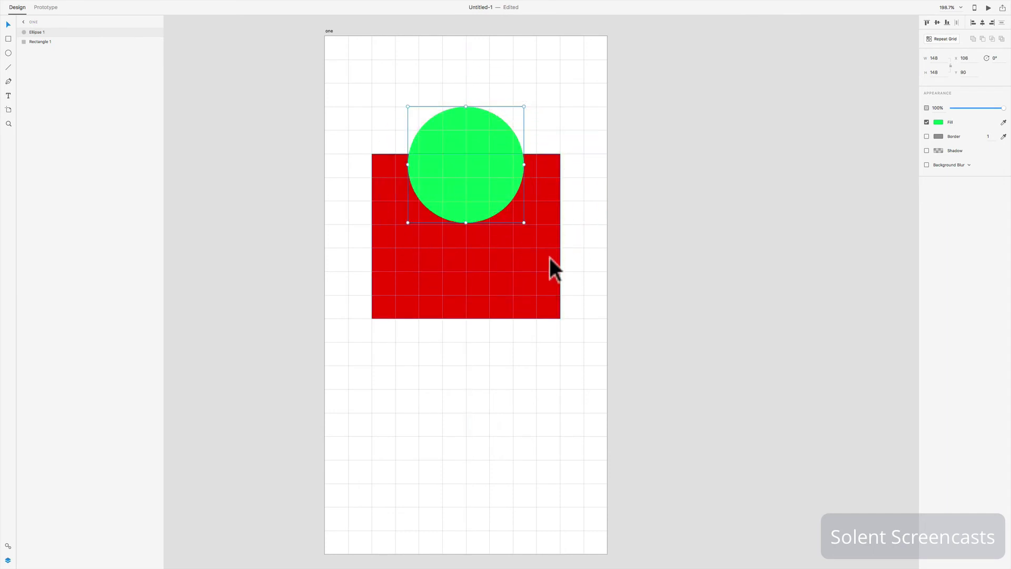
pyautogui.keyDown('shift'); pyautogui.click(548, 257); pyautogui.keyUp('shift')
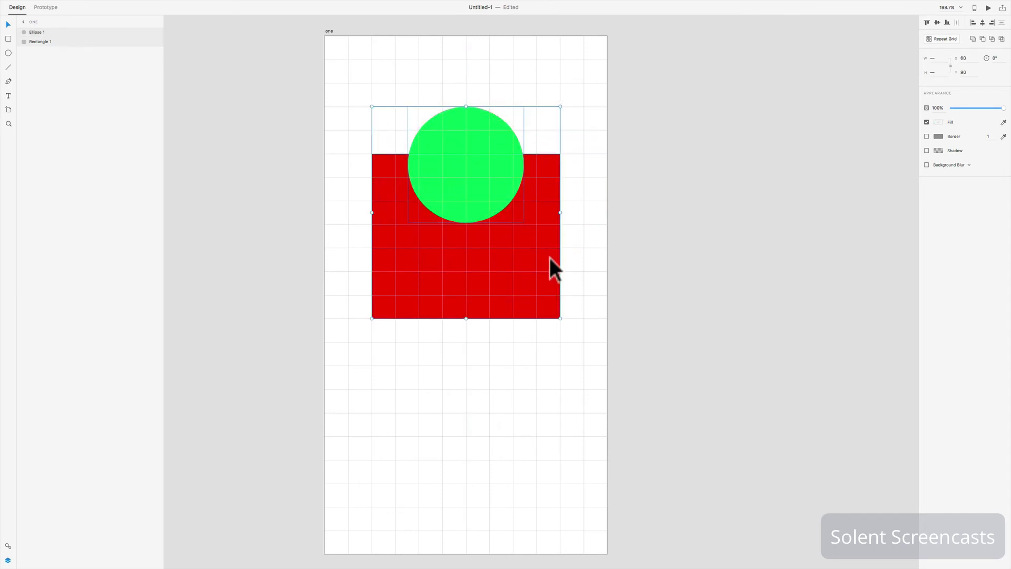
pyautogui.click(619, 257)
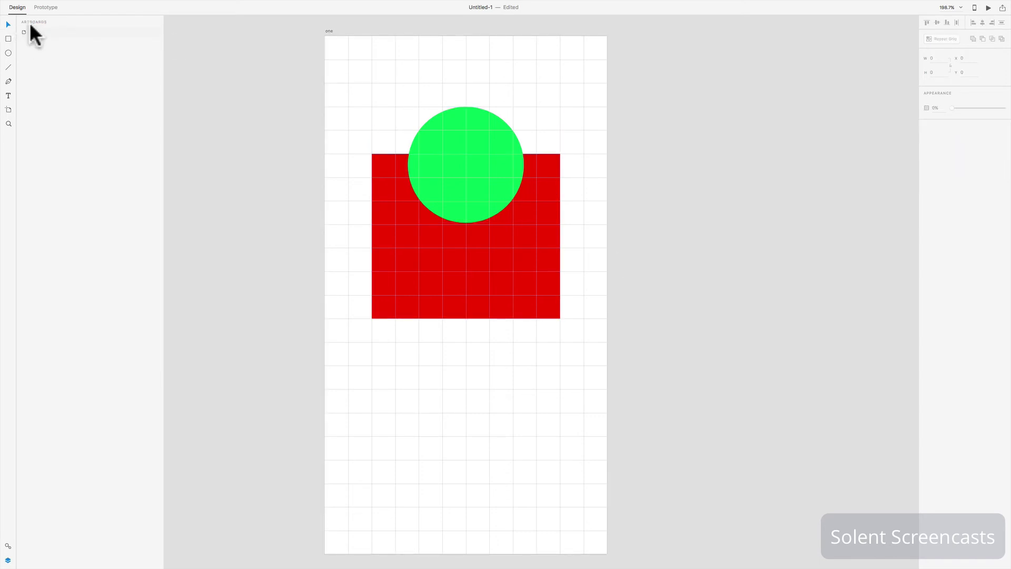
pyautogui.click(8, 561)
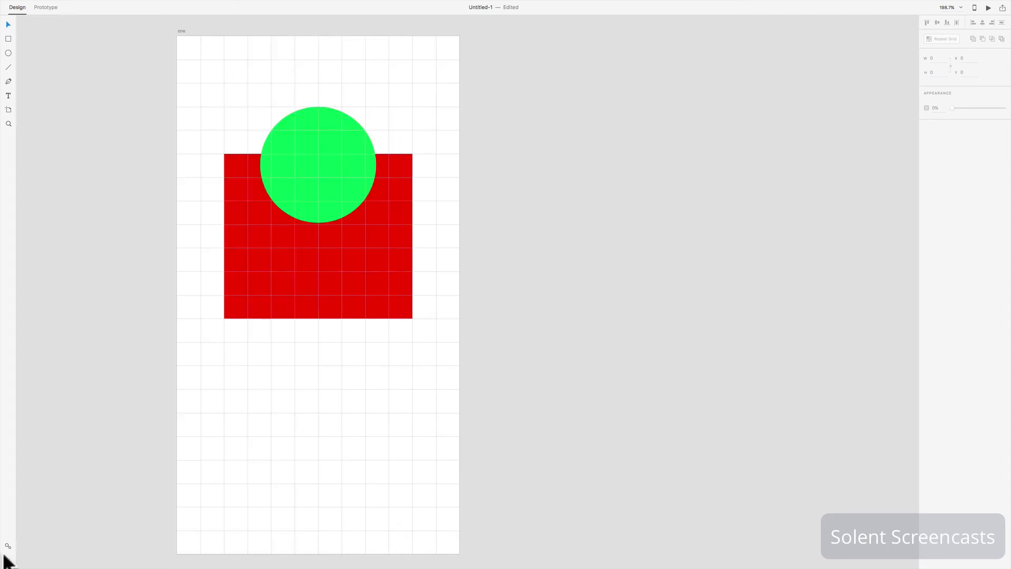
pyautogui.click(8, 561)
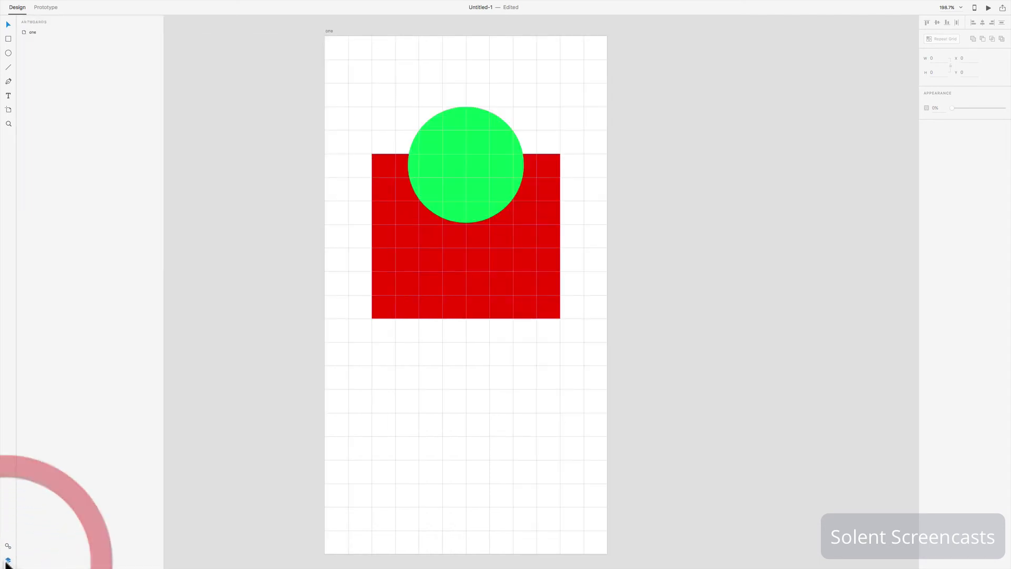
# - Rename the circle's layer as green and the rectangle's layer as red on artboard one
pyautogui.click(37, 30)
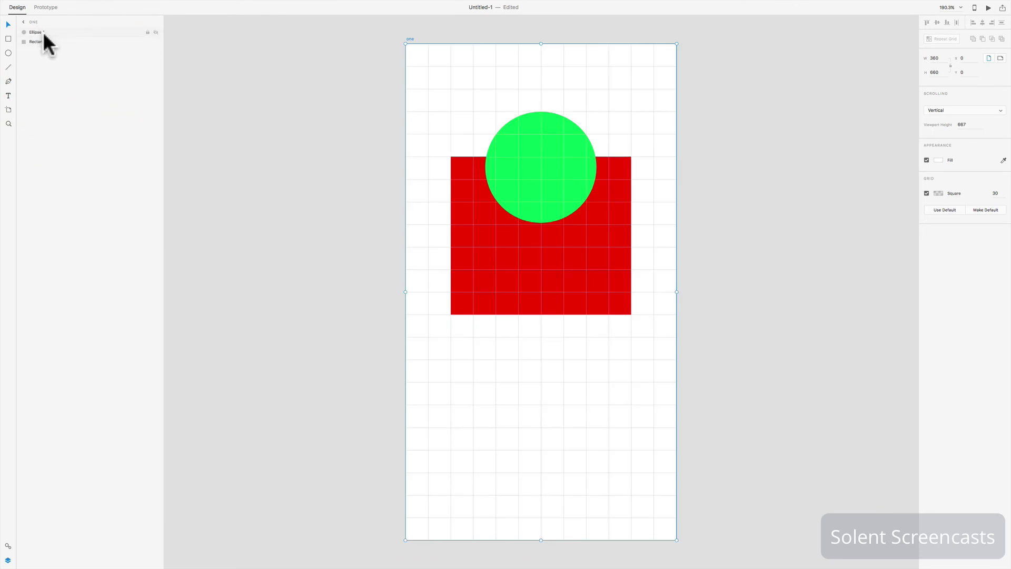
pyautogui.doubleClick(43, 32)
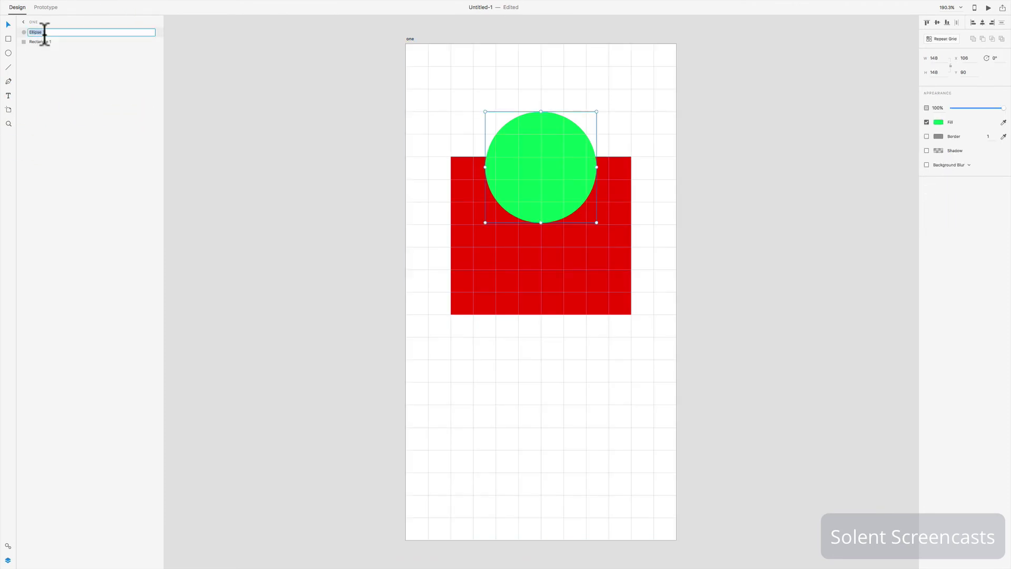
pyautogui.write('GREEN')
pyautogui.click(39, 41)
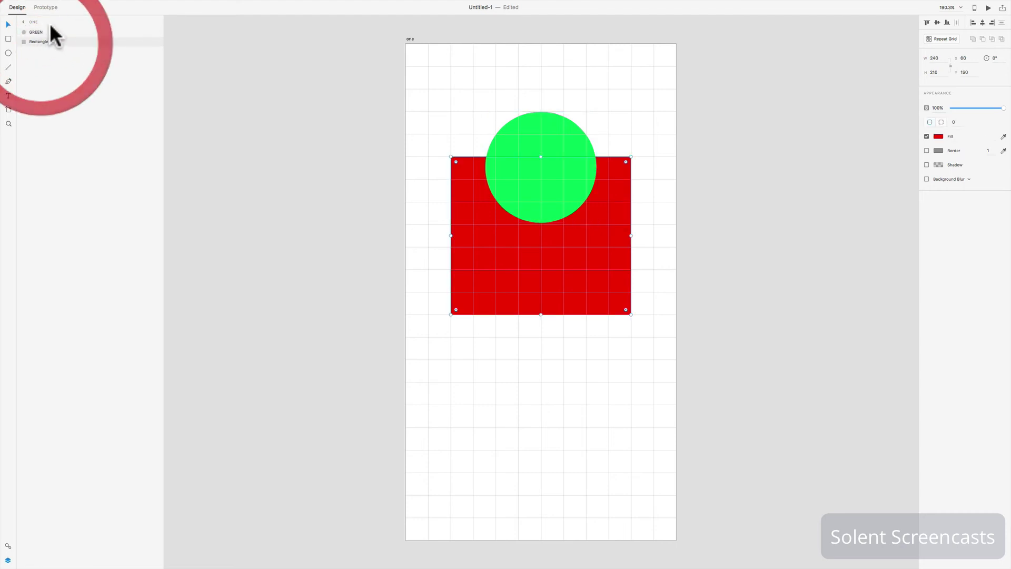
pyautogui.doubleClick(42, 32)
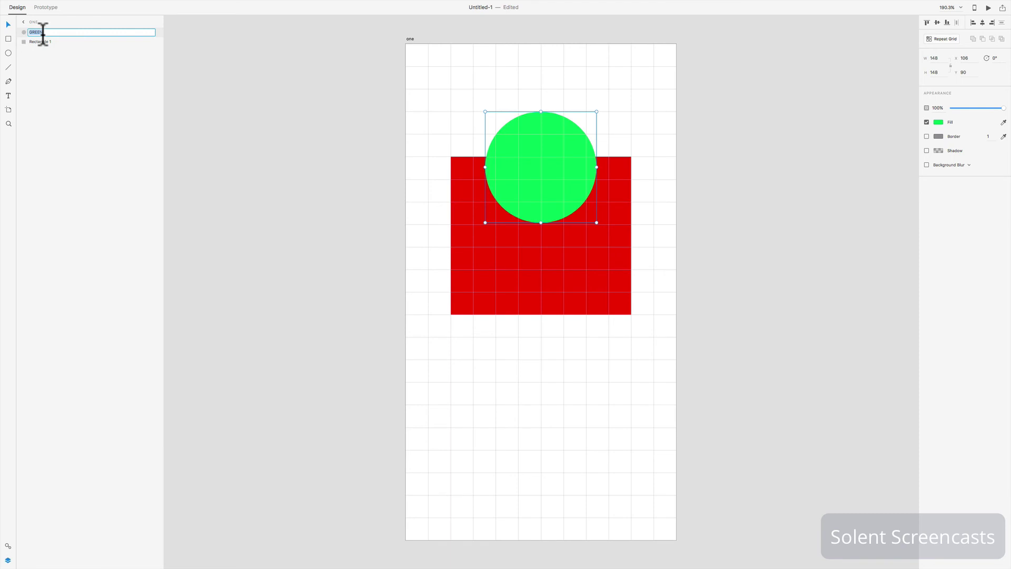
pyautogui.write('green')
pyautogui.click(40, 41)
pyautogui.doubleClick(40, 41)
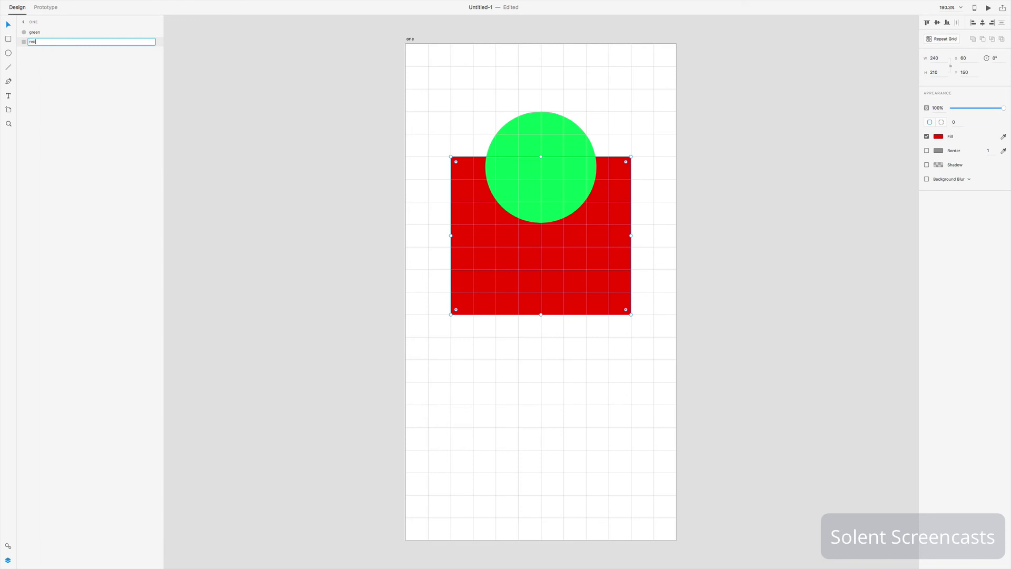
pyautogui.press('Return')
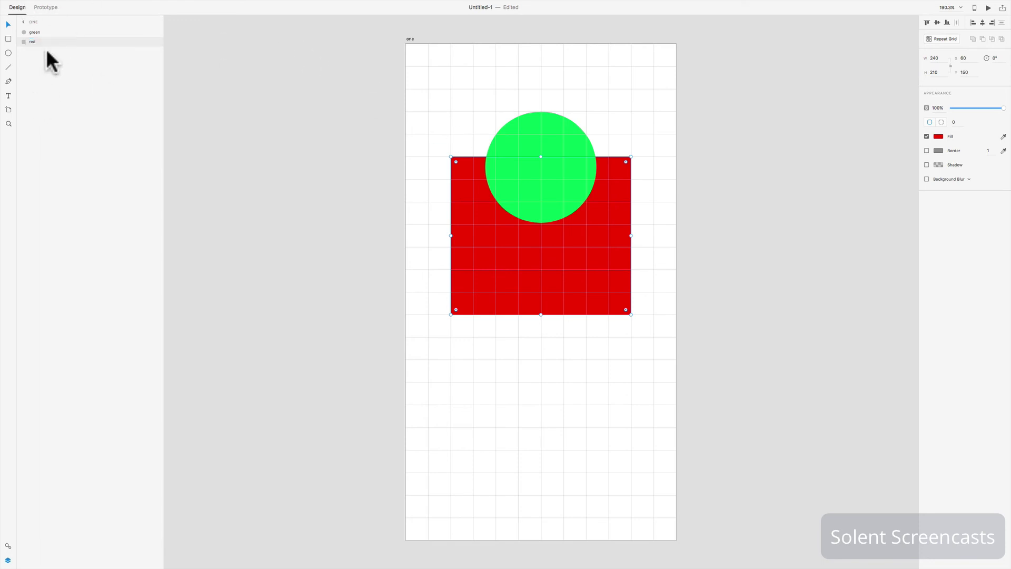
# - Select the green circle and red rectangle, try uniting them with the Add operation, and ungroup the result back into separate shapes
pyautogui.keyDown('shift'); pyautogui.click(45, 33); pyautogui.keyUp('shift')
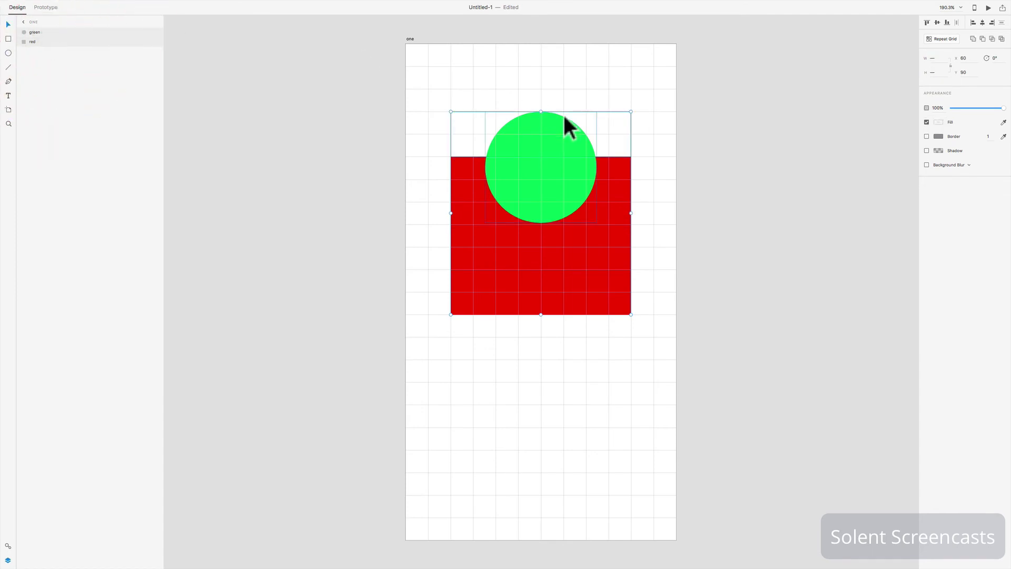
pyautogui.click(556, 78)
pyautogui.click(540, 152)
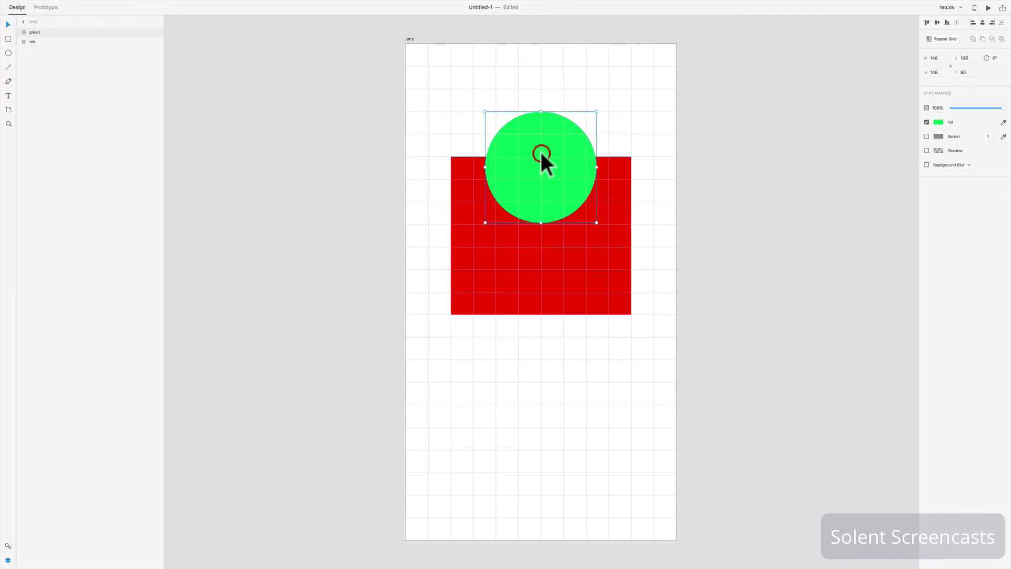
pyautogui.keyDown('shift'); pyautogui.click(544, 251); pyautogui.keyUp('shift')
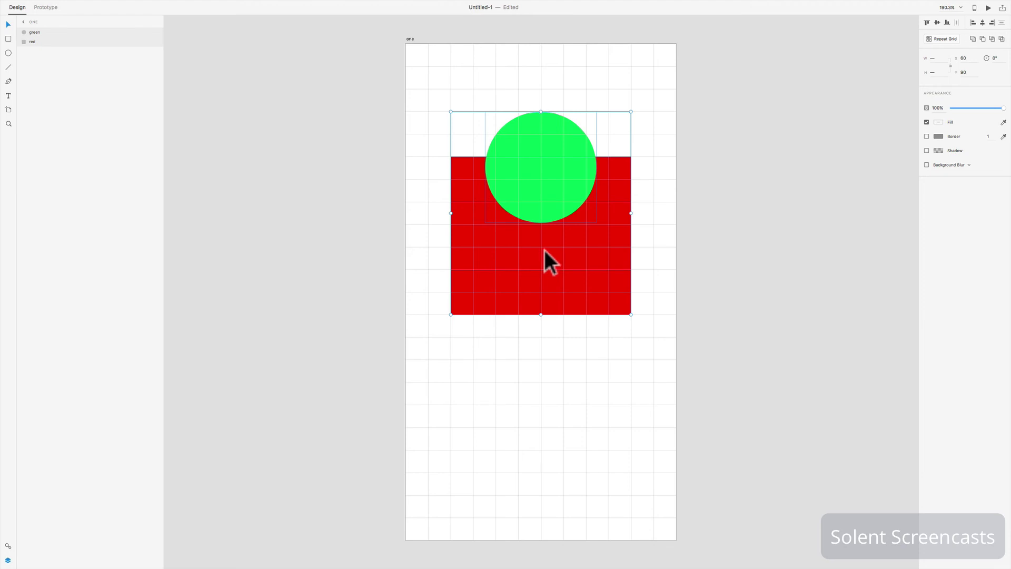
pyautogui.scroll(5, 544, 250)
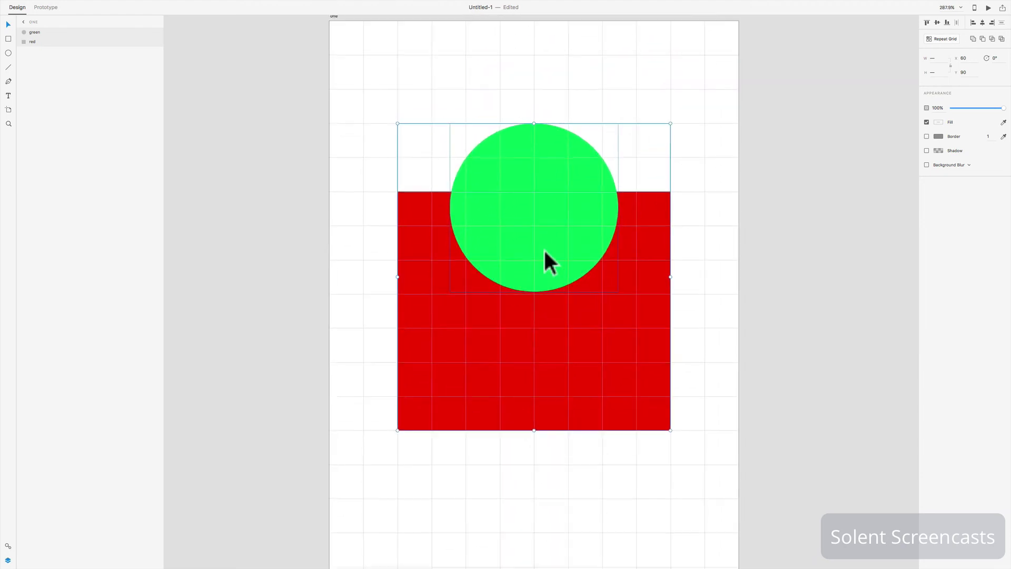
pyautogui.scroll(3, 545, 248)
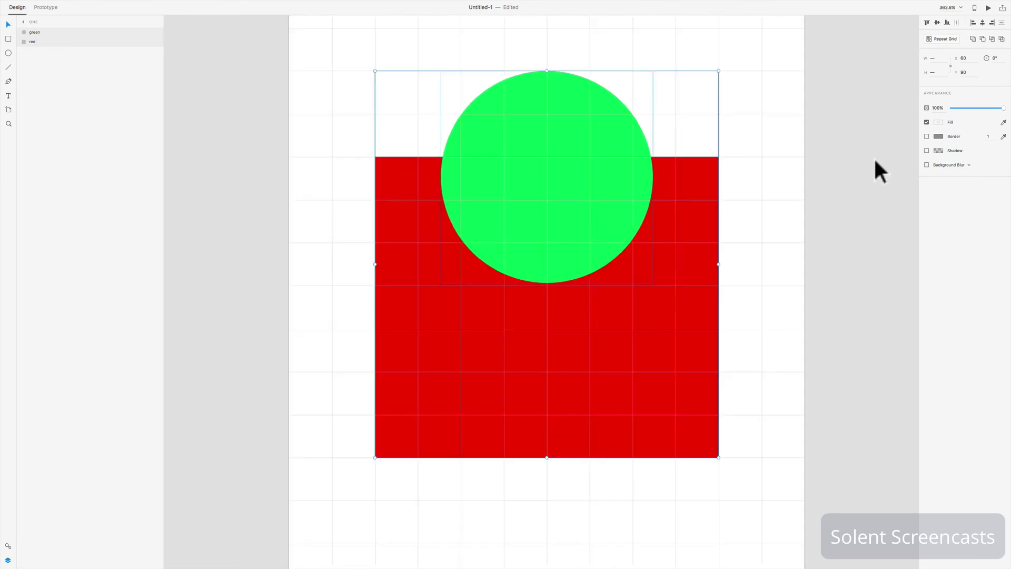
pyautogui.click(974, 39)
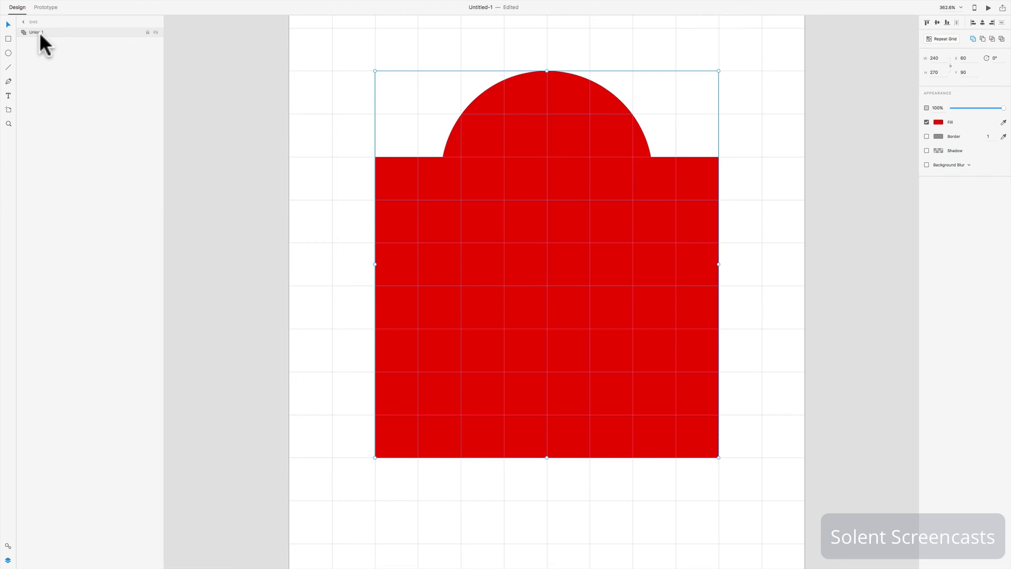
pyautogui.press('super+shift+g')
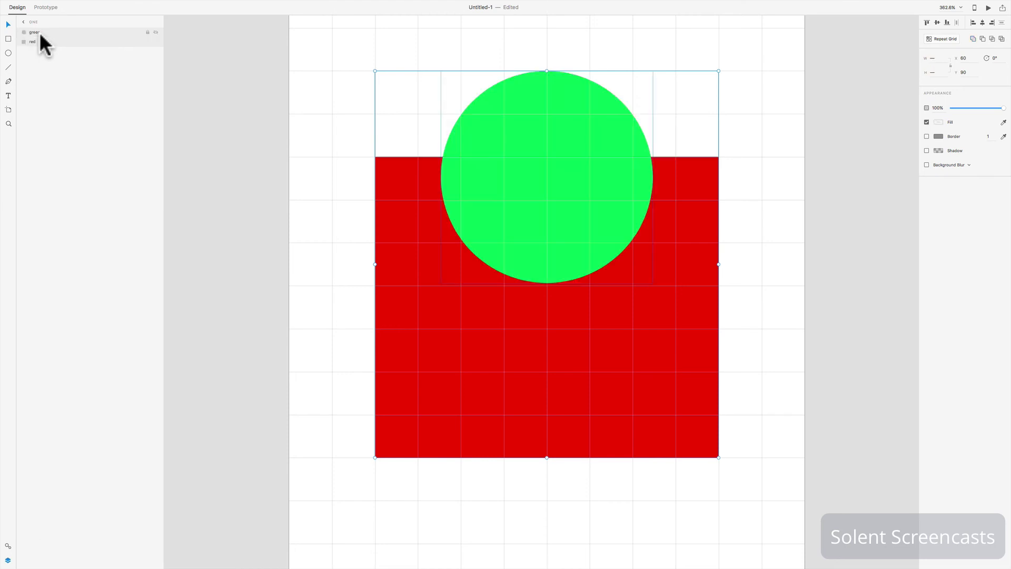
# - Try the Subtract and Intersect operations on the selected circle and rectangle, undoing each one after viewing it
pyautogui.click(982, 37)
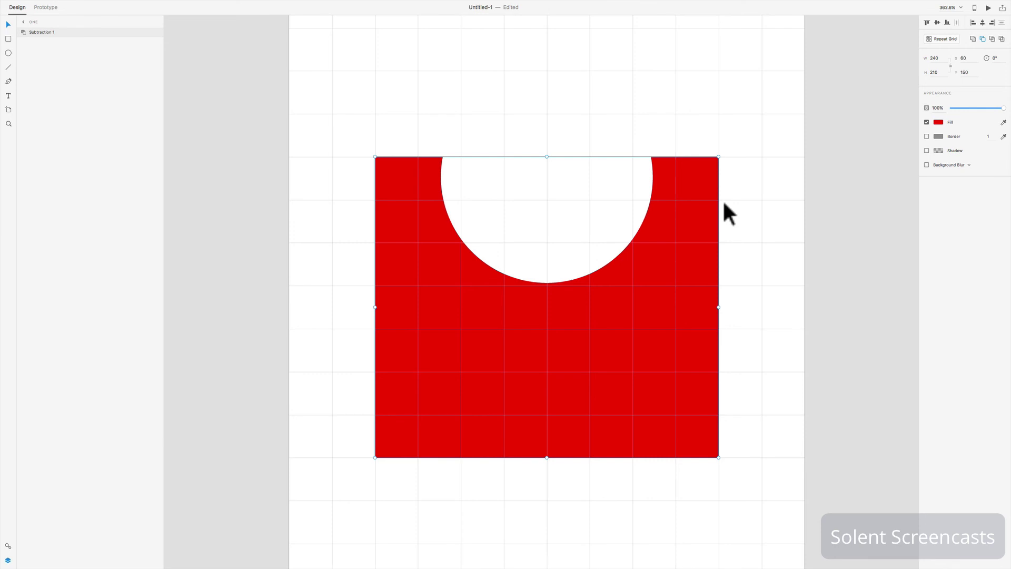
pyautogui.press('super+z')
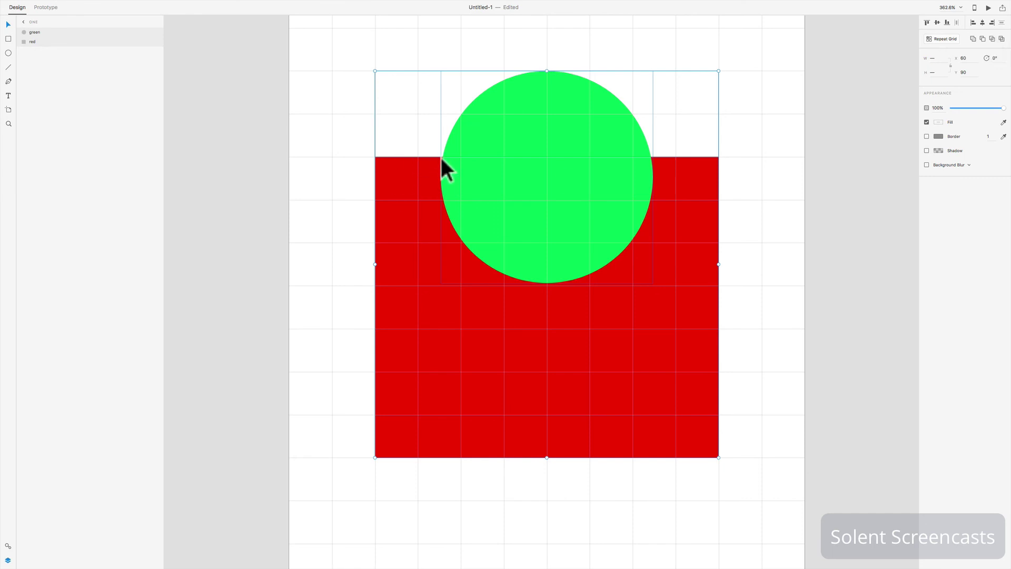
pyautogui.click(992, 40)
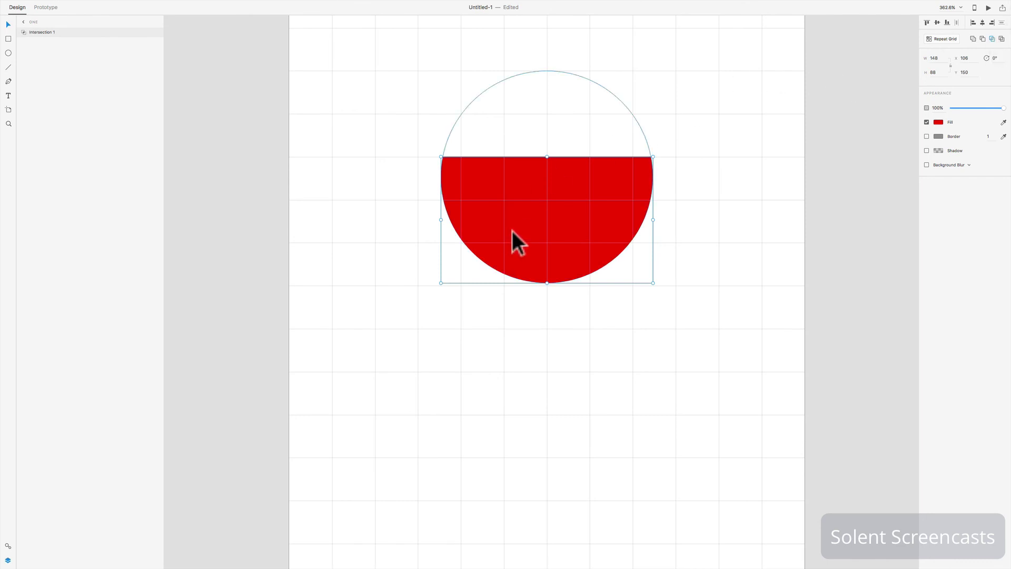
pyautogui.press('super+z')
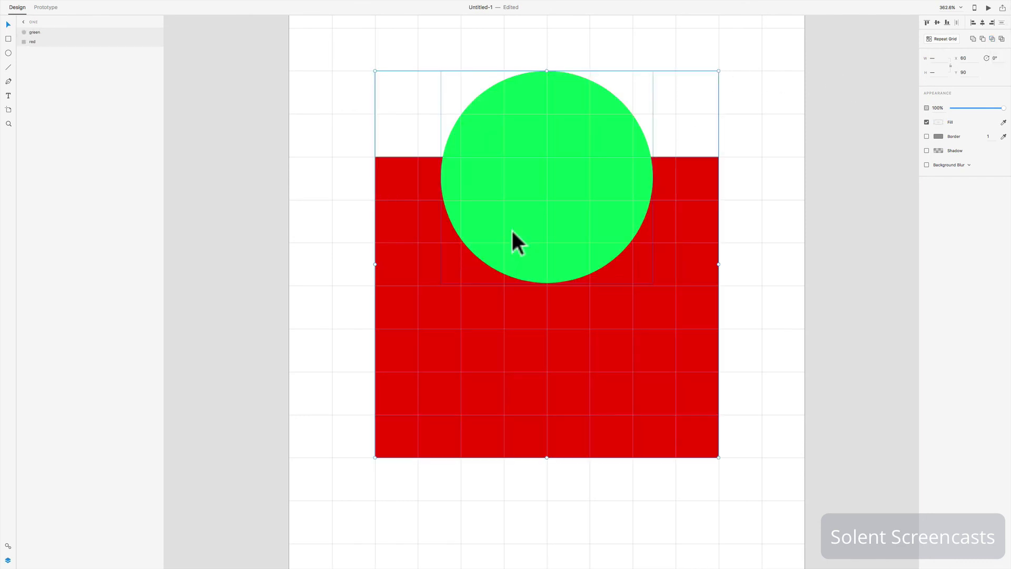
# - Try Exclude Overlap on the circle and rectangle, shift the combined shape slightly, and undo both the move and the operation
pyautogui.click(1002, 39)
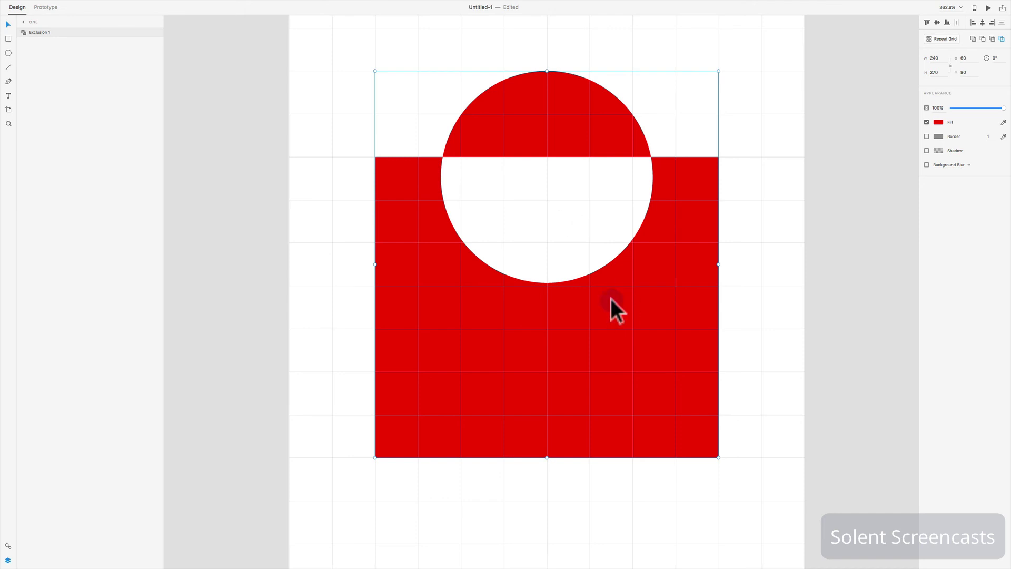
pyautogui.moveTo(611, 298); pyautogui.dragTo(580, 289)
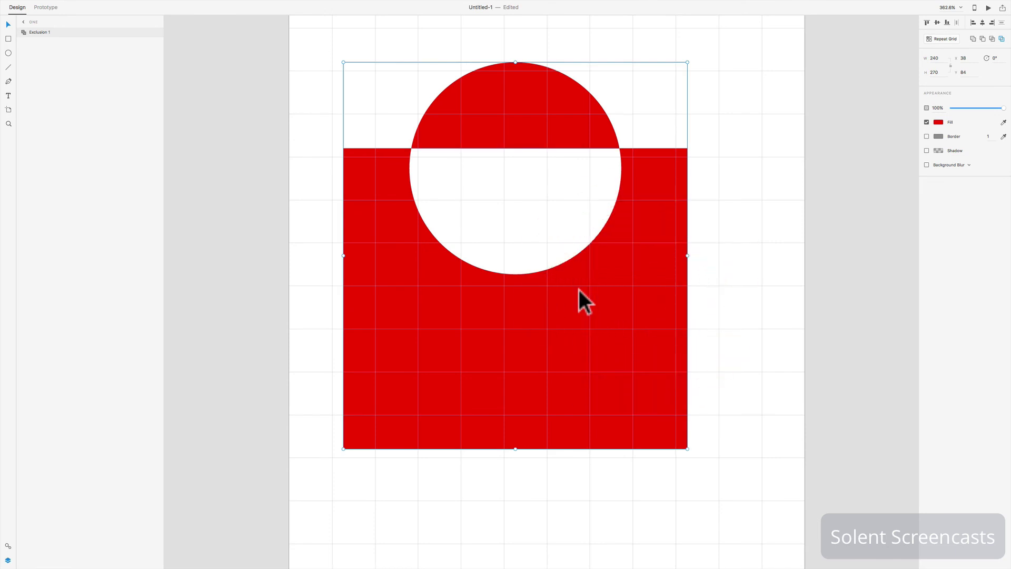
pyautogui.press('super+z')
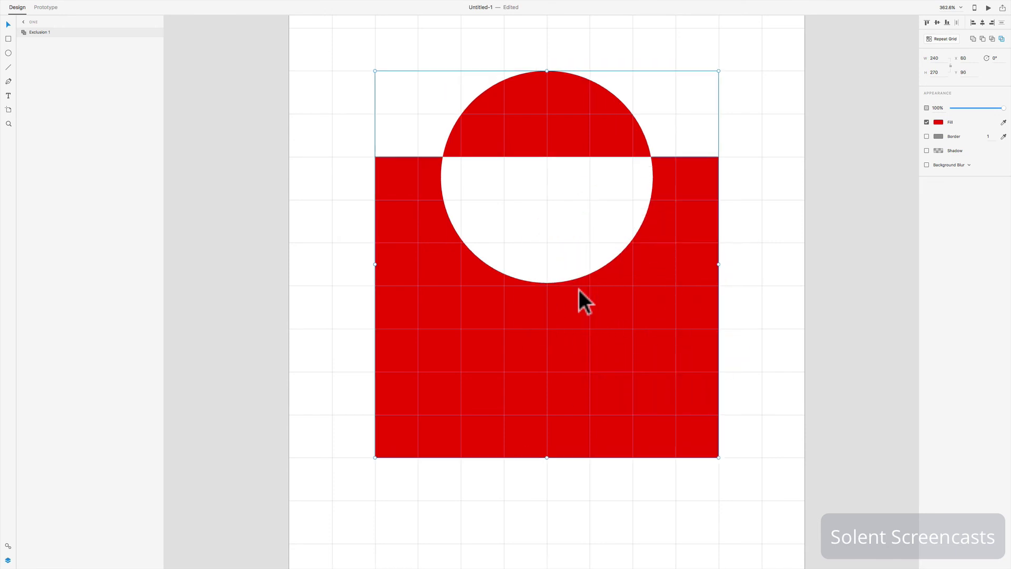
pyautogui.press('super+z')
# - Move the circle and rectangle together slightly up and to the right, placing the rectangle at about X 70, Y 141
pyautogui.click(605, 216)
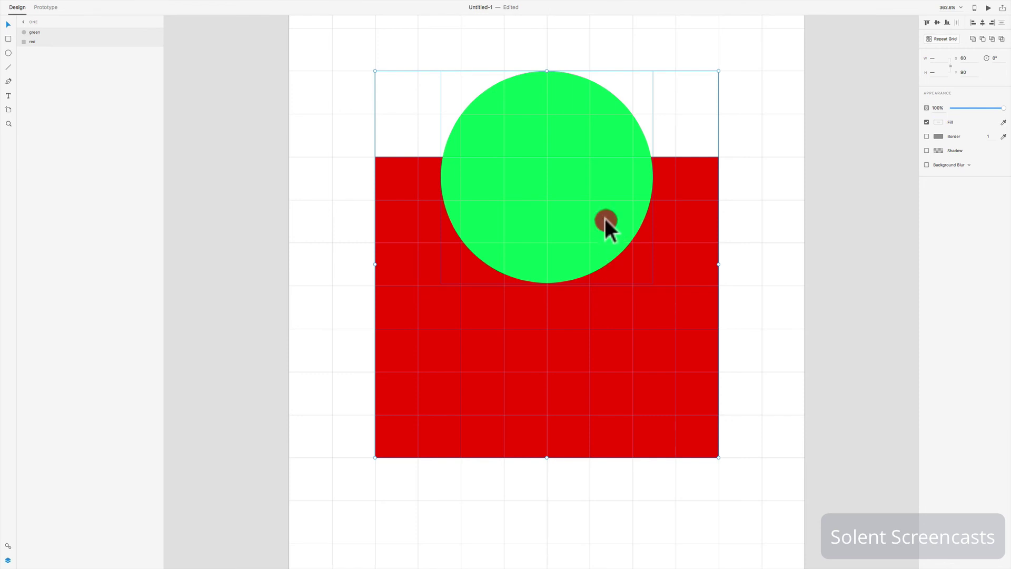
pyautogui.moveTo(604, 216)
pyautogui.mouseDown()
pyautogui.moveTo(596, 292)
pyautogui.moveTo(621, 214)
pyautogui.mouseUp()
pyautogui.click(812, 264)
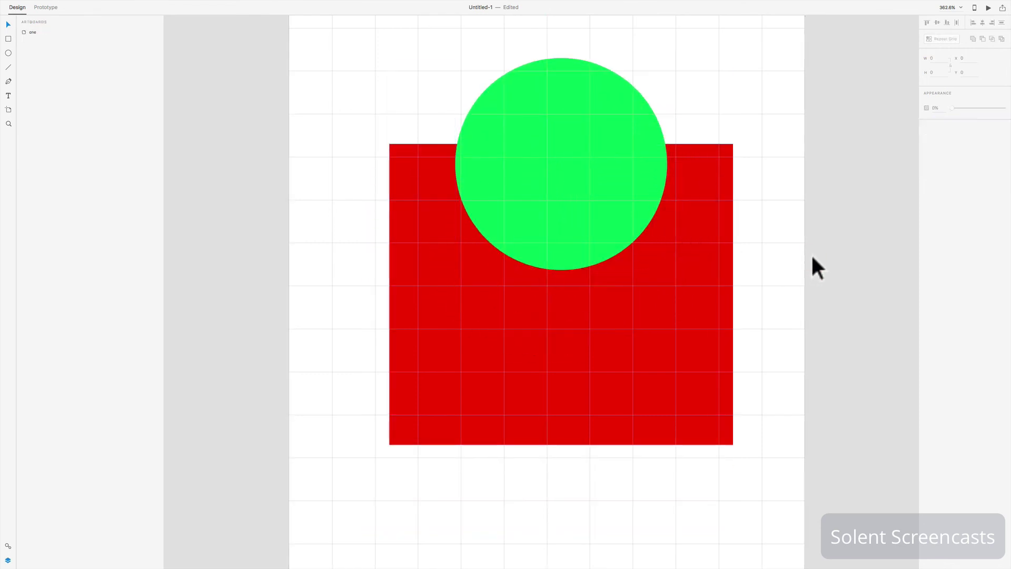
# - Move only the green circle down to about X 122, Y 167 so that it lies fully inside the red rectangle
pyautogui.click(48, 26)
pyautogui.doubleClick(40, 32)
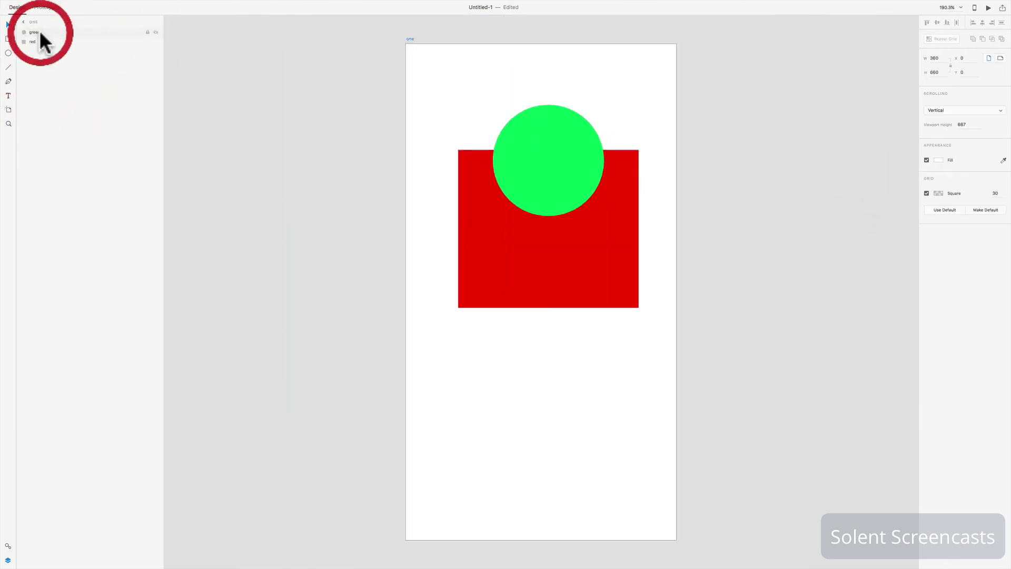
pyautogui.click(567, 179)
pyautogui.moveTo(567, 179); pyautogui.dragTo(571, 244)
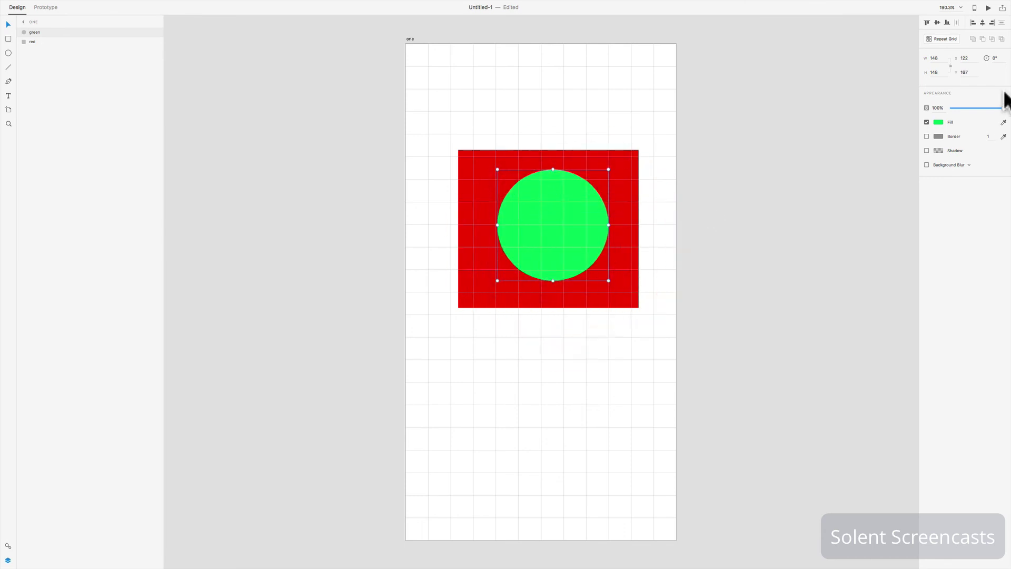
# - Cut the circle out of the red rectangle with Exclude Overlap and move the combined shape to about X 75, Y 47
pyautogui.keyDown('shift'); pyautogui.click(629, 177); pyautogui.keyUp('shift')
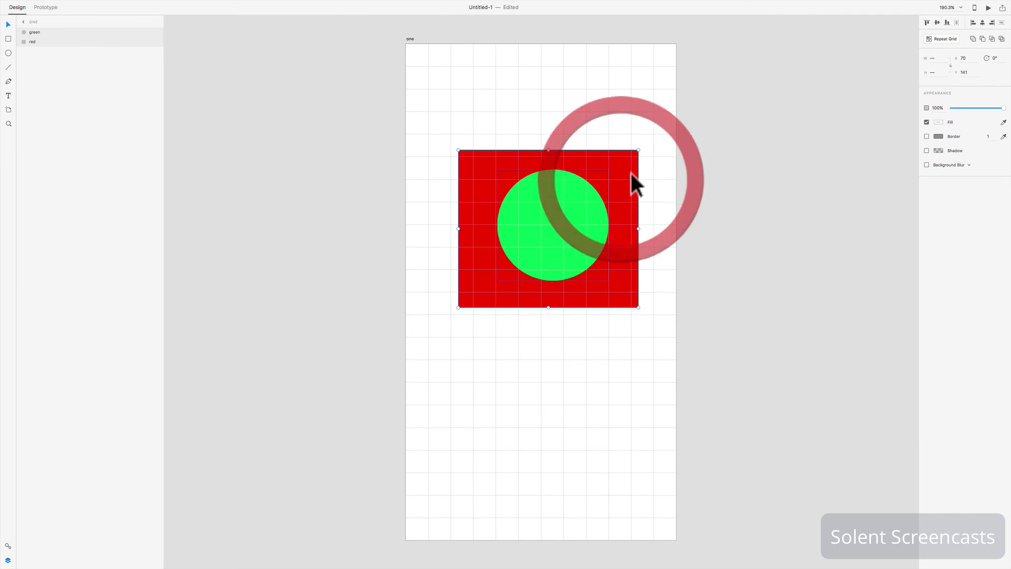
pyautogui.click(1002, 39)
pyautogui.moveTo(599, 278)
pyautogui.mouseDown()
pyautogui.moveTo(738, 280)
pyautogui.moveTo(576, 267)
pyautogui.moveTo(590, 260)
pyautogui.mouseUp()
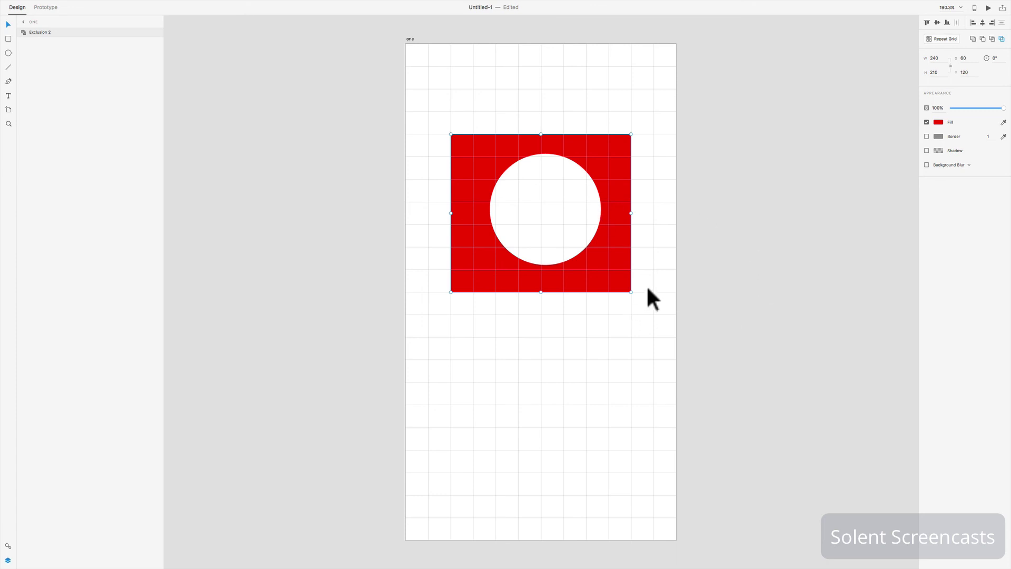
pyautogui.moveTo(602, 266); pyautogui.dragTo(614, 212)
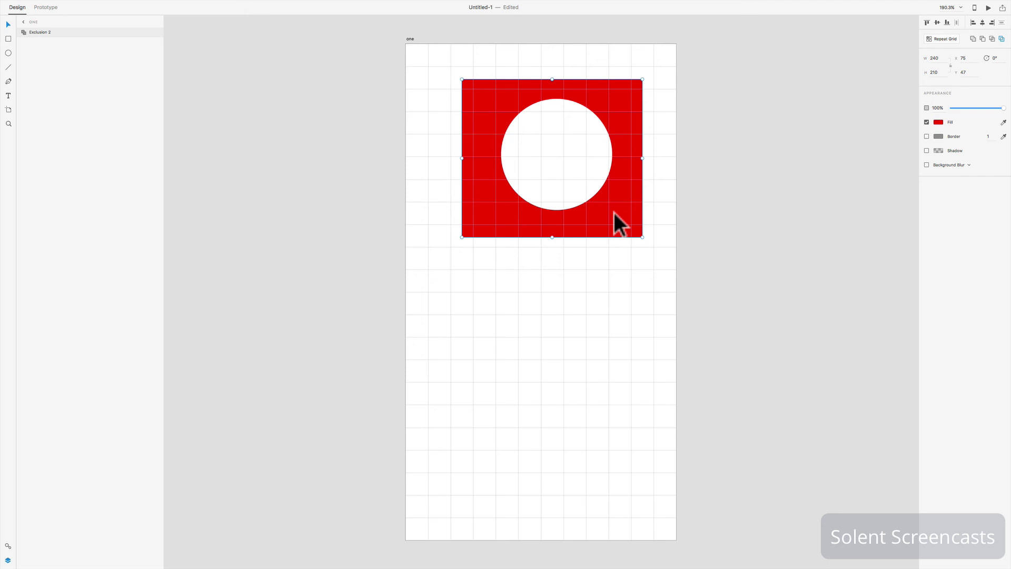
# - Expand the combined shape's layer and select its green and red component shapes in turn to examine them
pyautogui.doubleClick(36, 30)
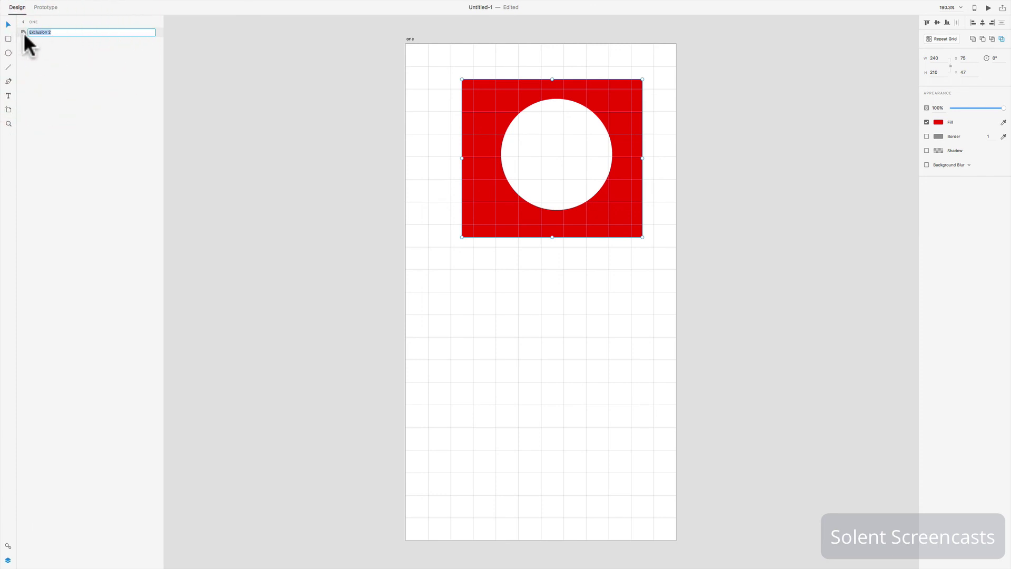
pyautogui.click(23, 33)
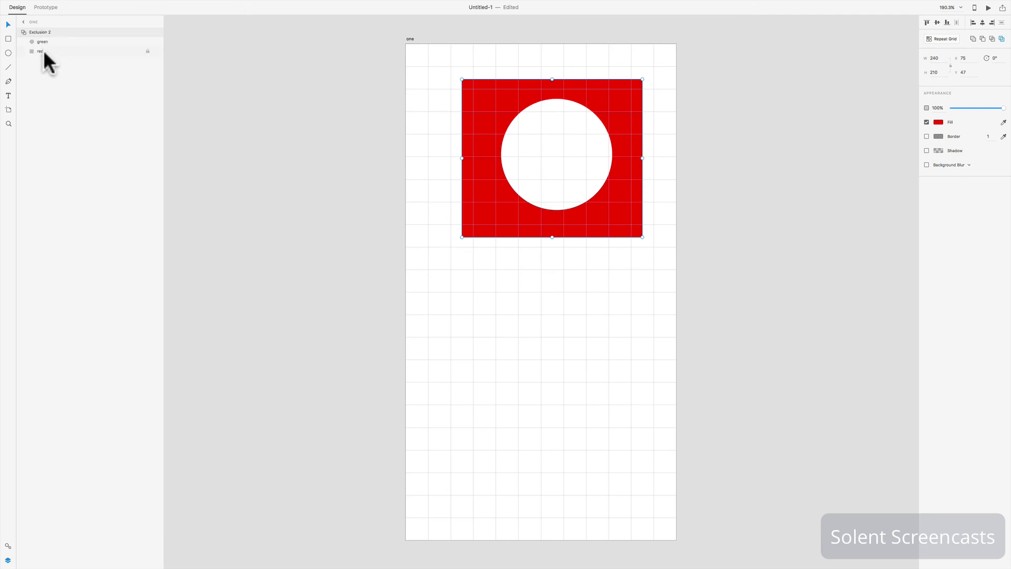
pyautogui.click(45, 41)
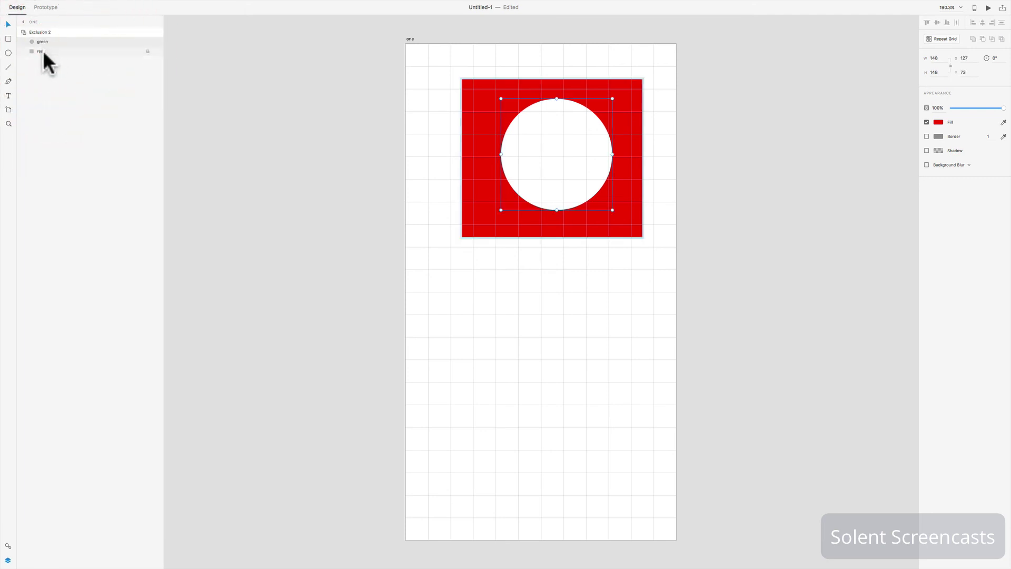
pyautogui.click(41, 51)
pyautogui.click(46, 43)
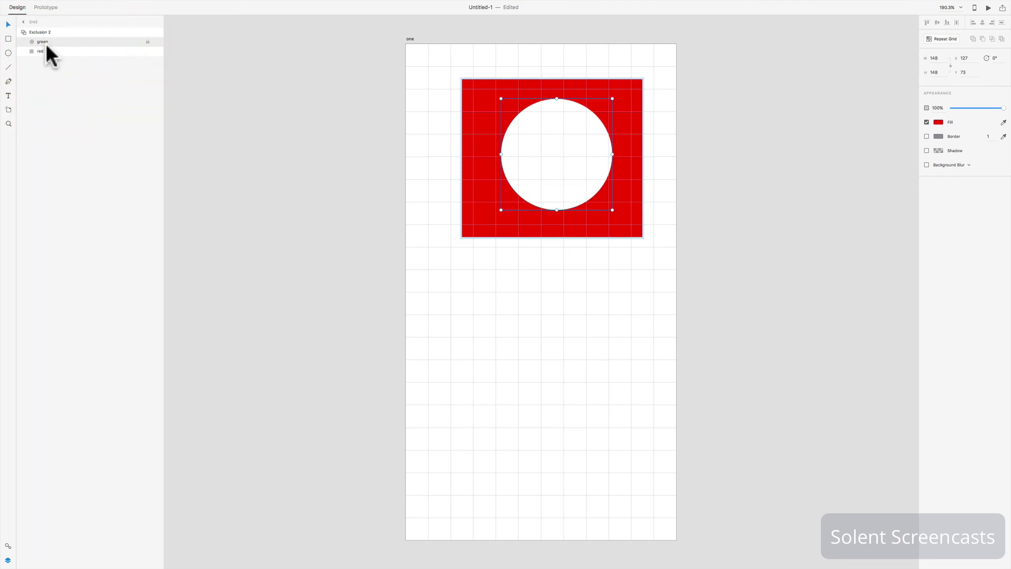
# - Rename the combined shape's layer as new_shape
pyautogui.doubleClick(42, 32)
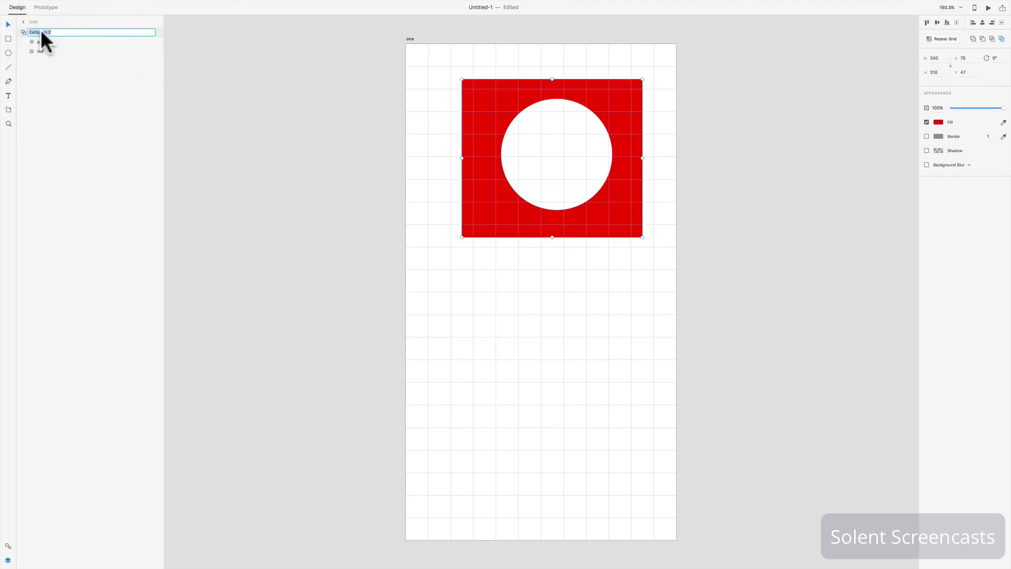
pyautogui.write('new_shape')
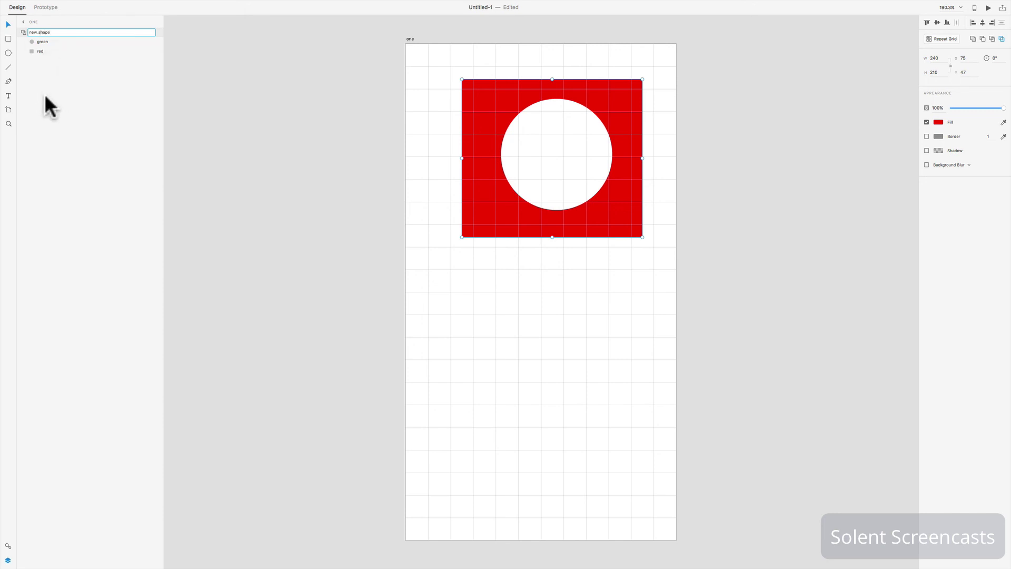
pyautogui.press('Return')
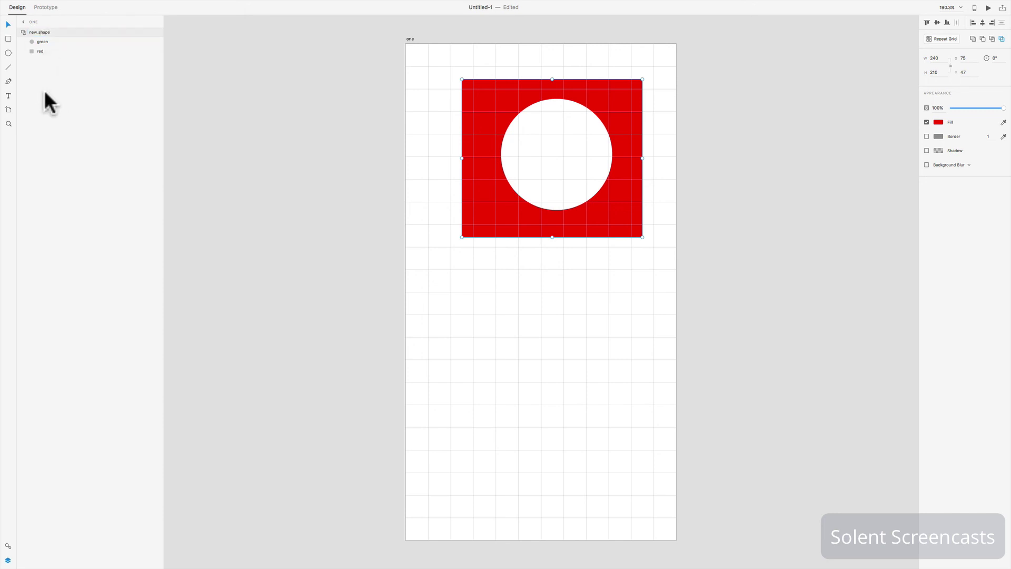